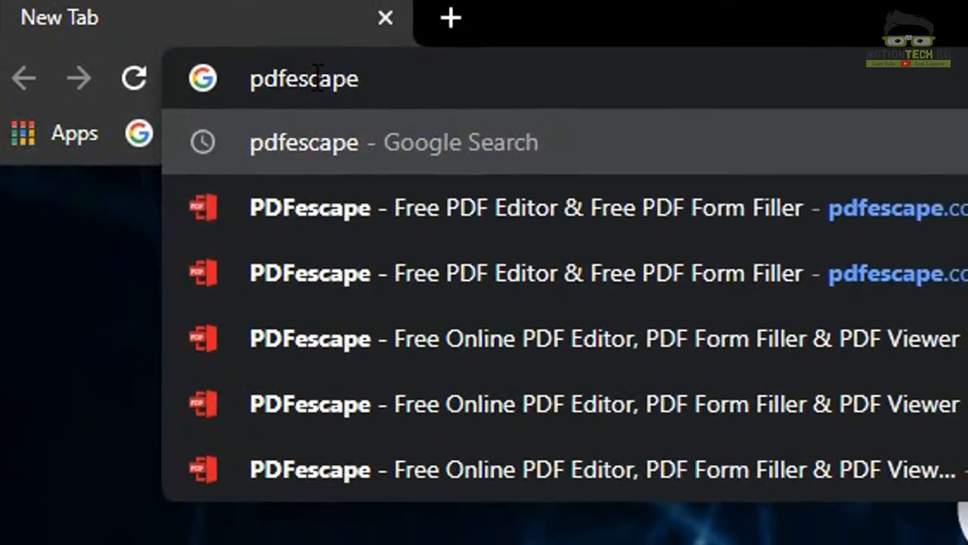
Step: Search Google for pdfescape and open the 'PDFescape - Free PDF Editor & Free PDF Form Filler' result
key("Return")
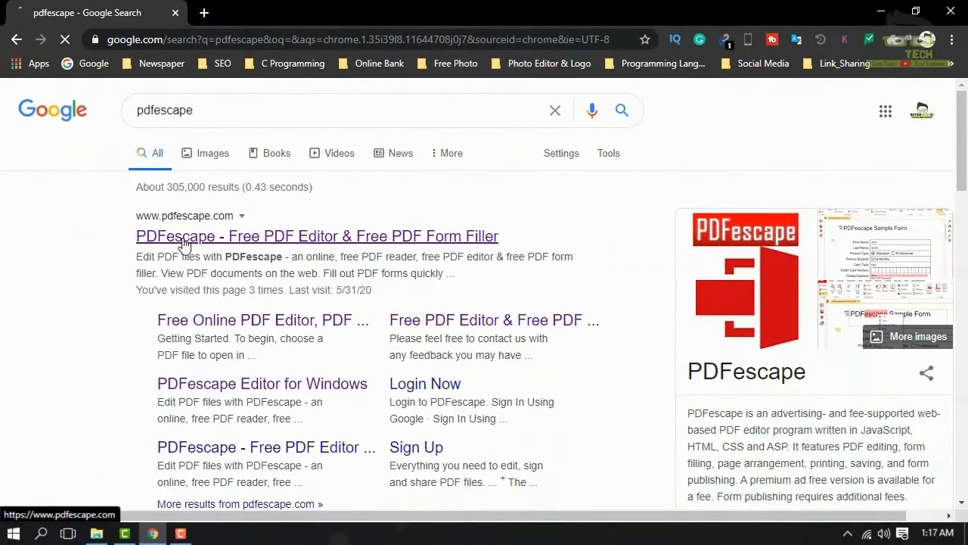
left_click(123, 261)
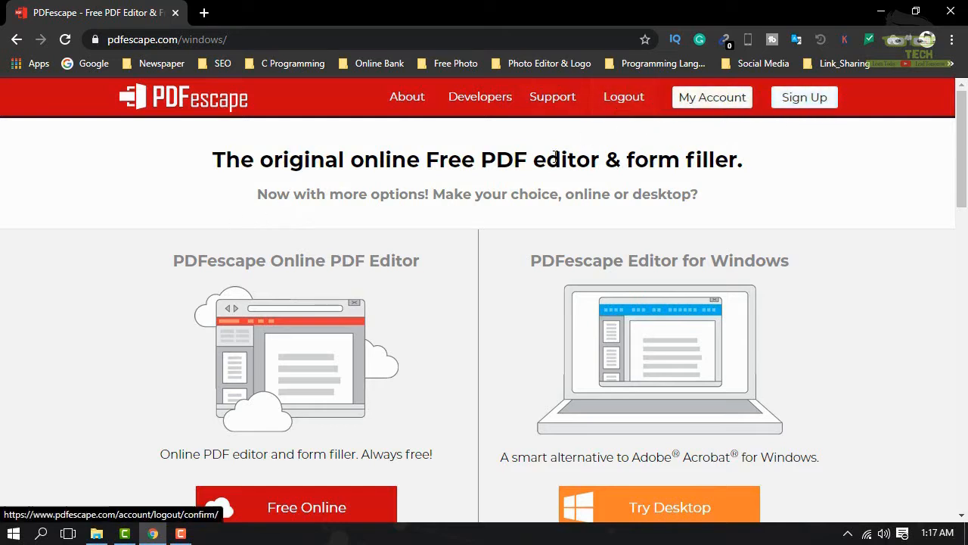
Step: Scroll the PDFescape homepage and launch the Free Online PDF editor
scroll(318, 195, "down", 1)
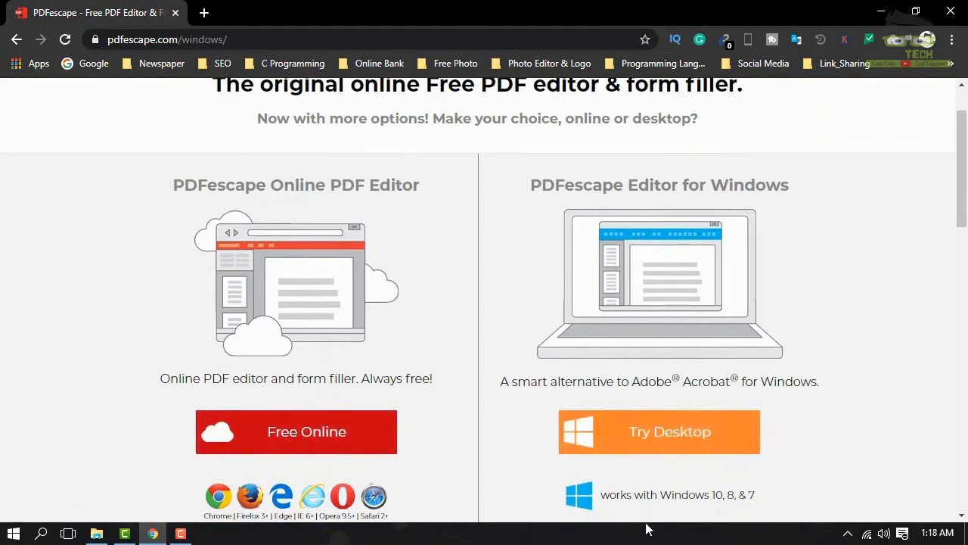
left_click_drag(679, 494, 757, 498)
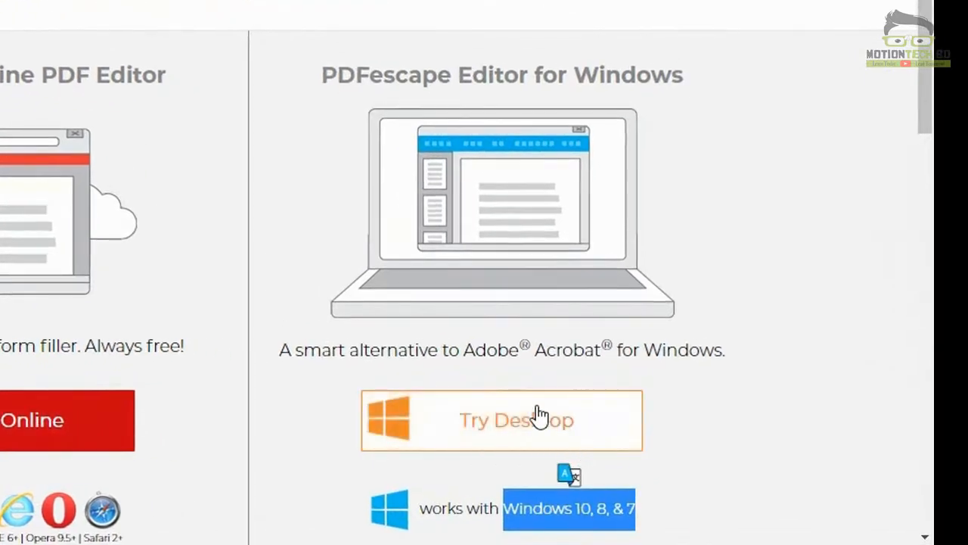
scroll(371, 205, "up", 1)
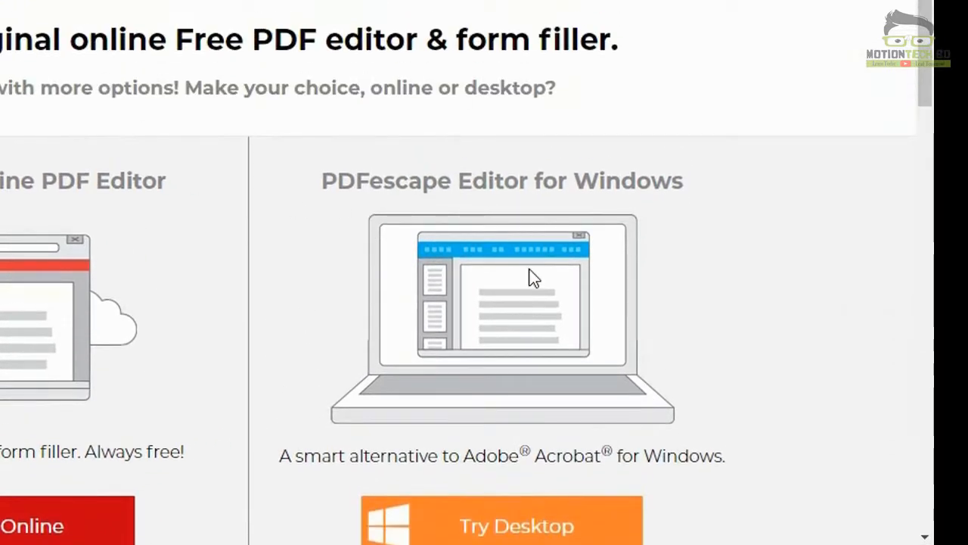
scroll(532, 277, "down", 1)
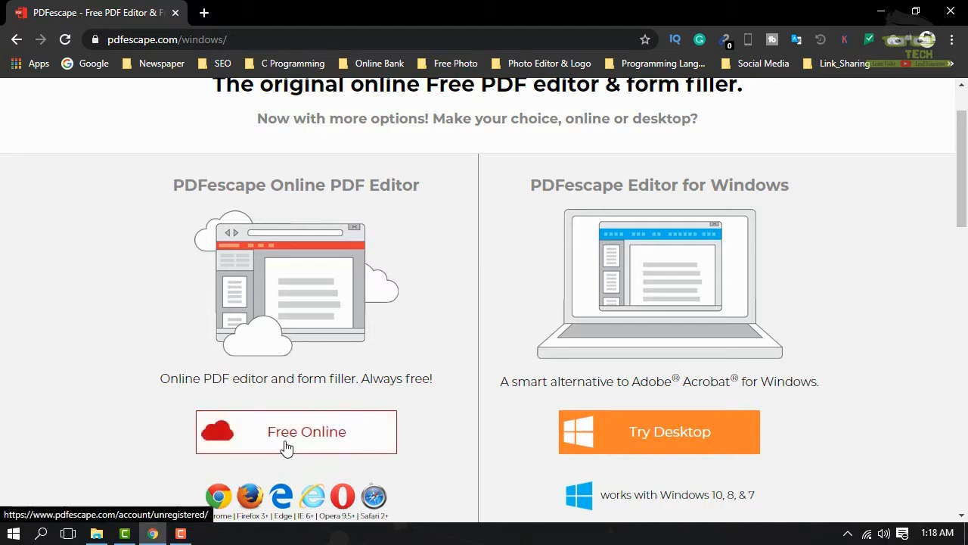
left_click(295, 438)
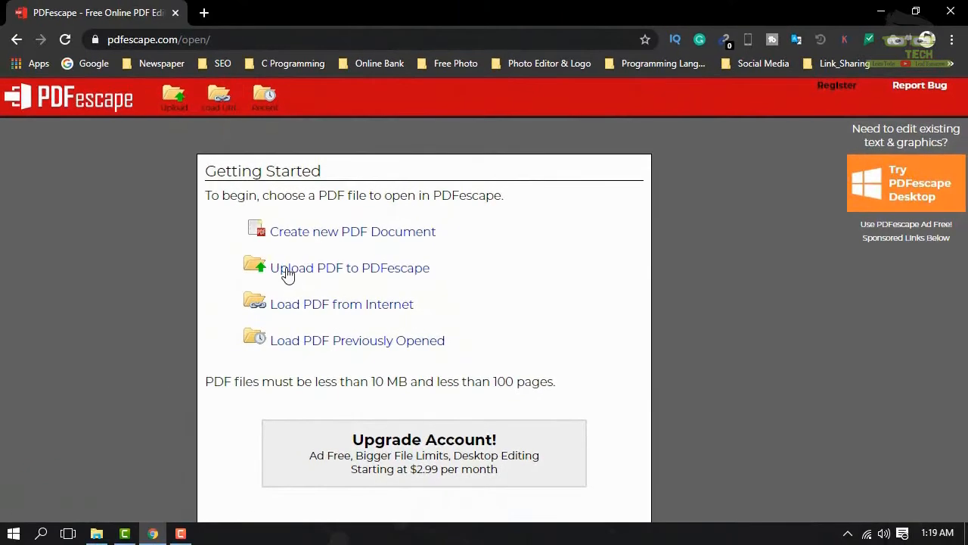
Step: Upload AAO-12-Academic-Appeal-Form.pdf from Downloads into the PDFescape editor
left_click(287, 275)
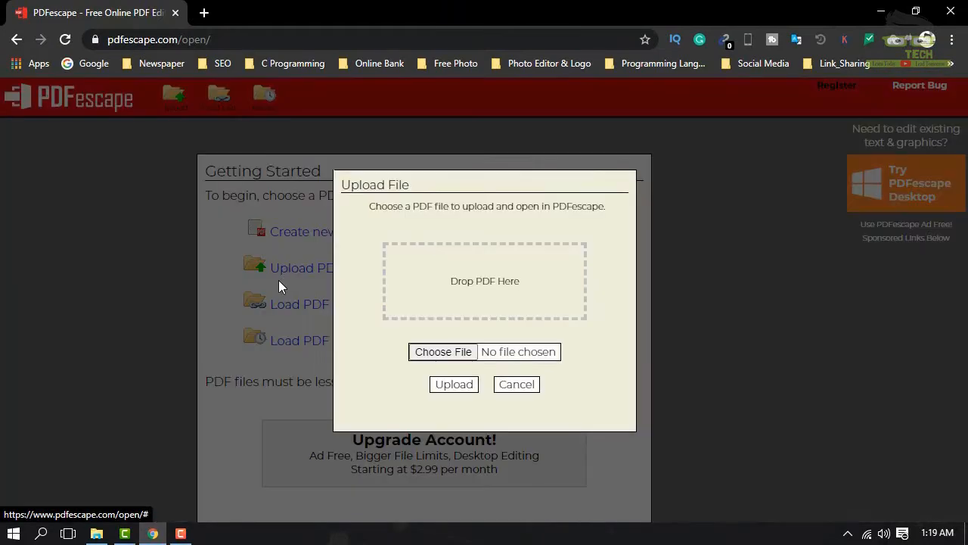
left_click(458, 352)
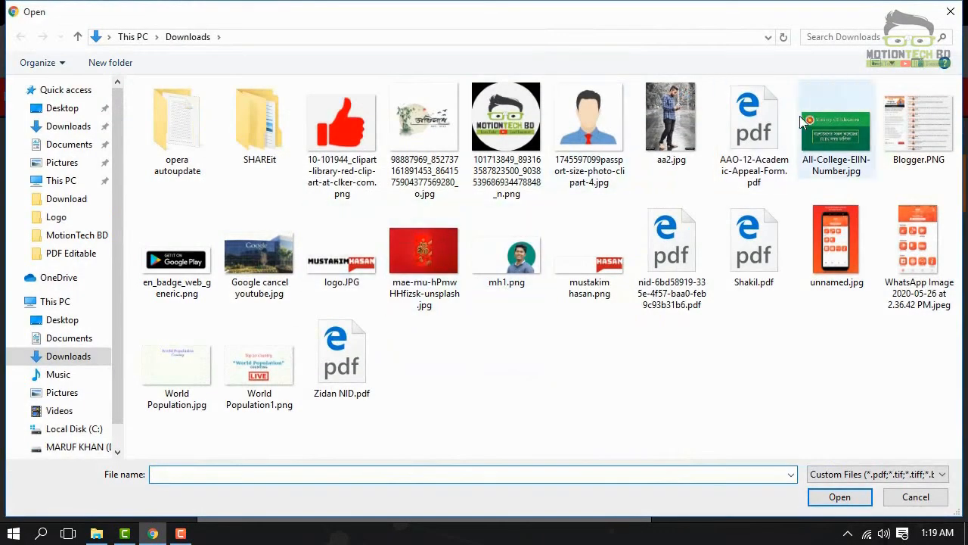
double_click(754, 125)
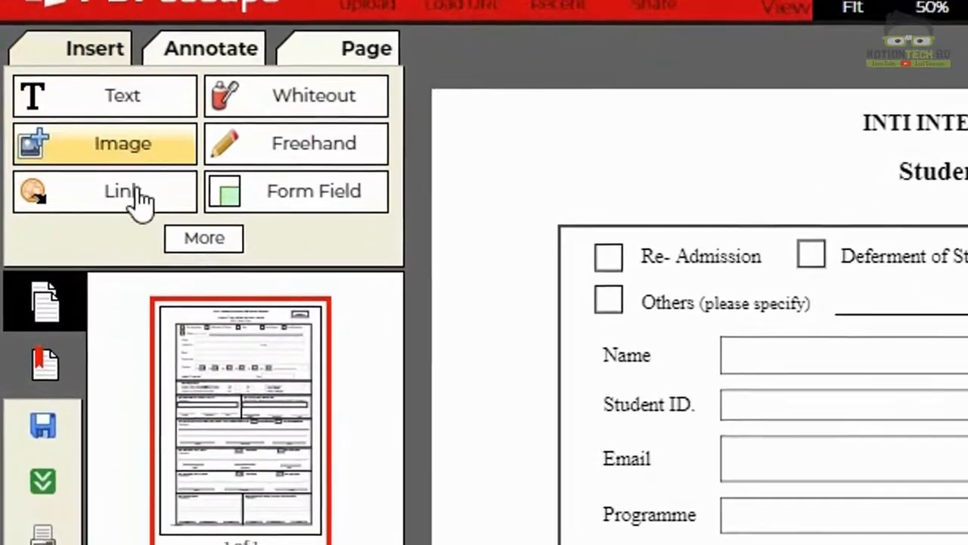
Step: Browse the More insert tools and the Annotate and Page tabs, then switch to the Downloads window
left_click(209, 245)
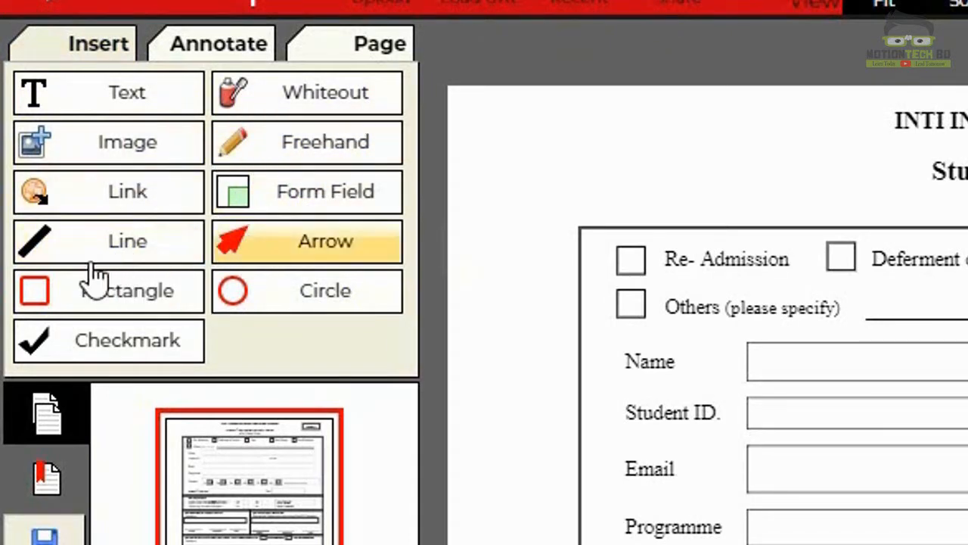
left_click(199, 54)
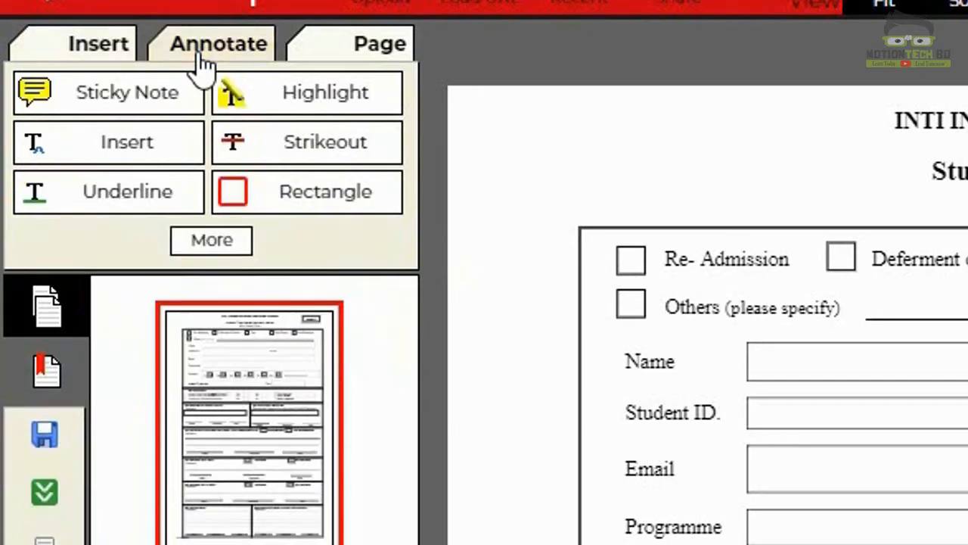
left_click(378, 50)
left_click(99, 43)
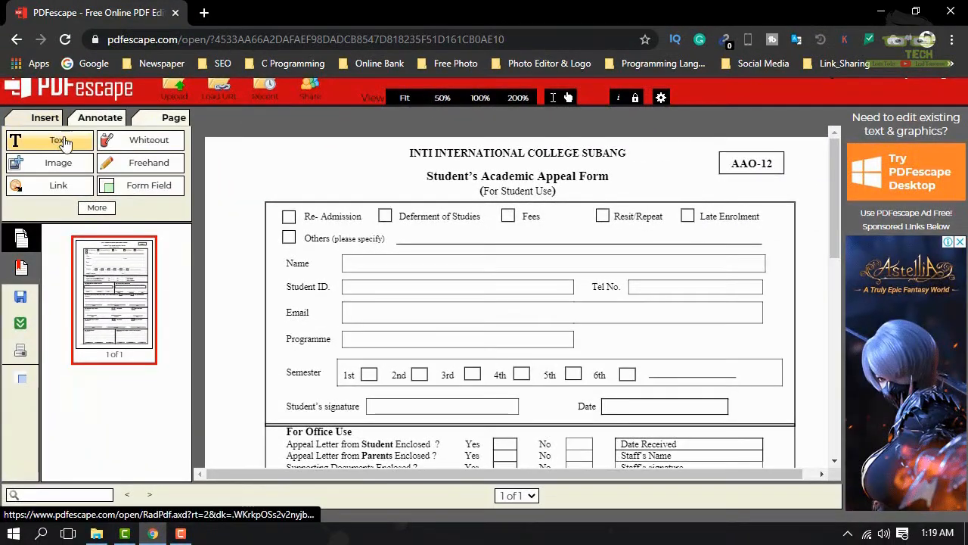
left_click(109, 216)
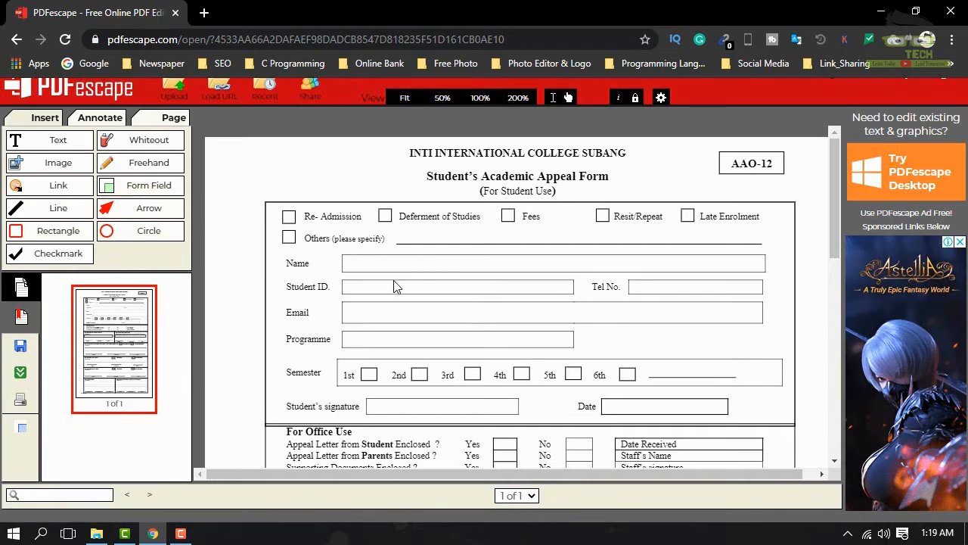
left_click(96, 533)
Step: Open AAO-12-Academic-Appeal-Form.pdf in Google Chrome from Downloads, then return to the PDFescape tab
double_click(828, 190)
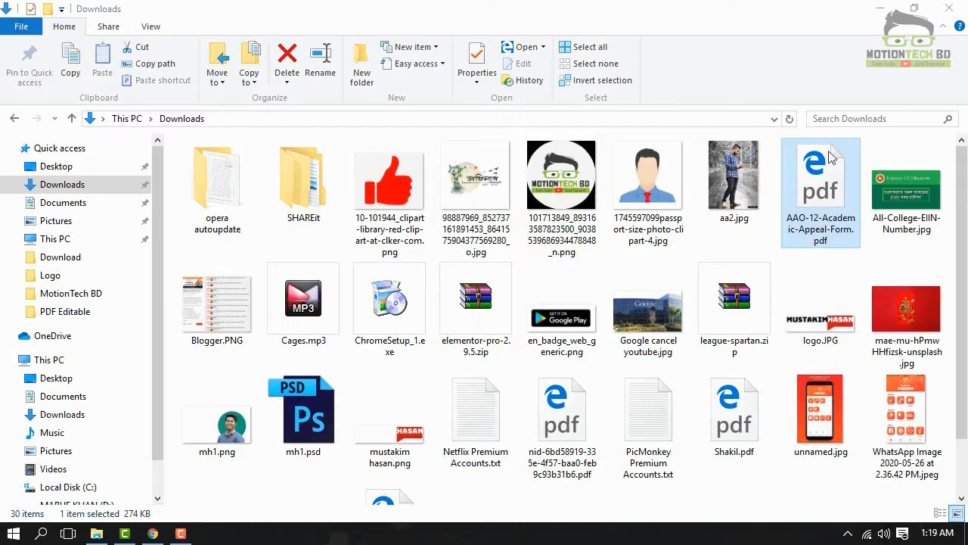
right_click(800, 201)
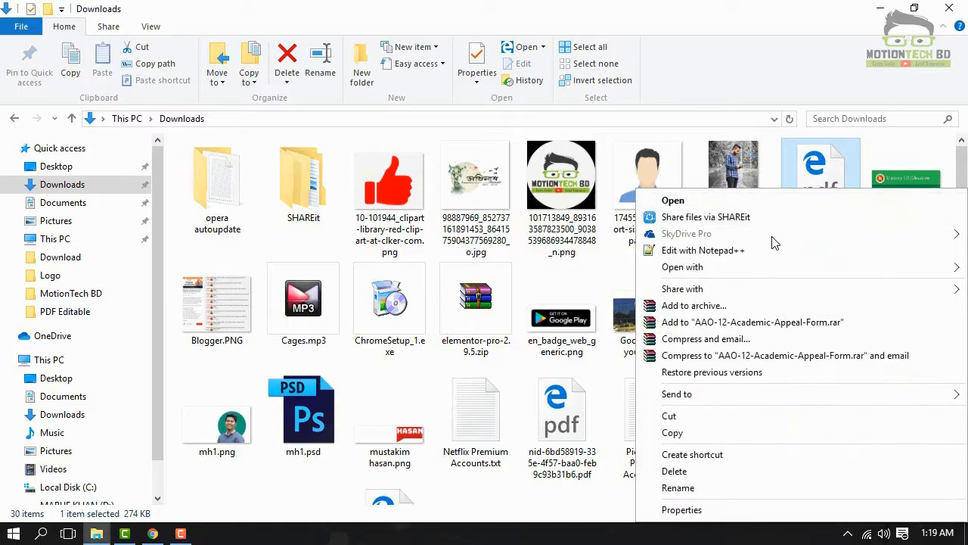
mouse_move(685, 268)
left_click(554, 282)
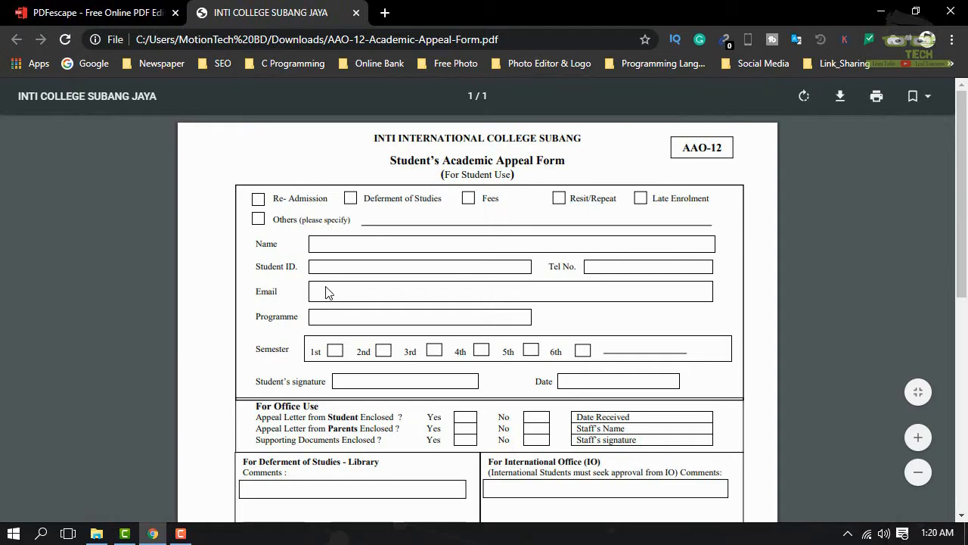
left_click(75, 13)
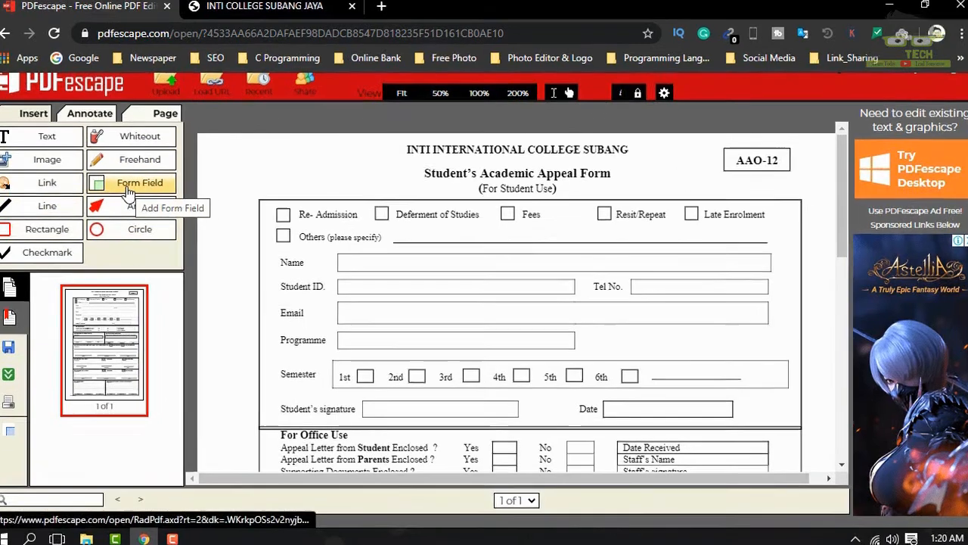
Step: Add a Text form field over the Name box and fit it to the box
left_click(139, 194)
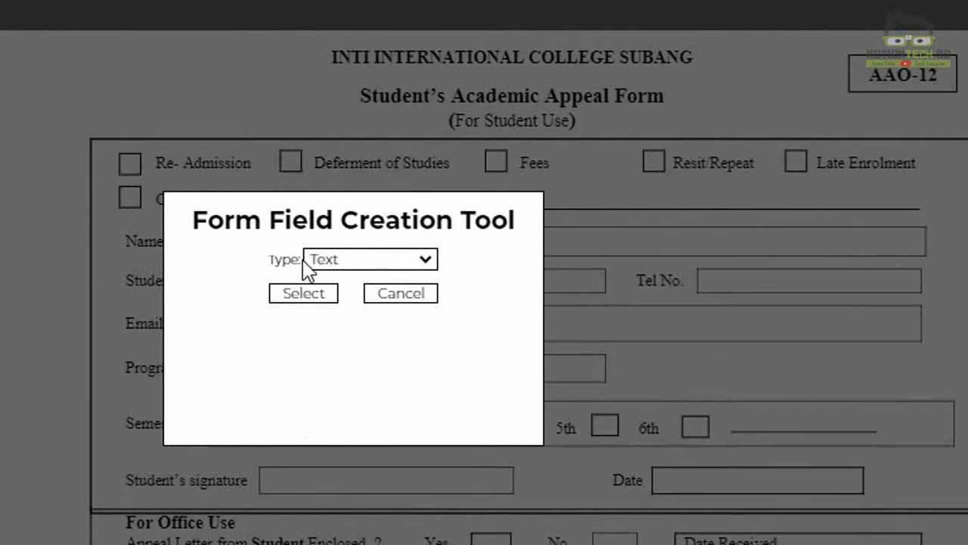
left_click(353, 263)
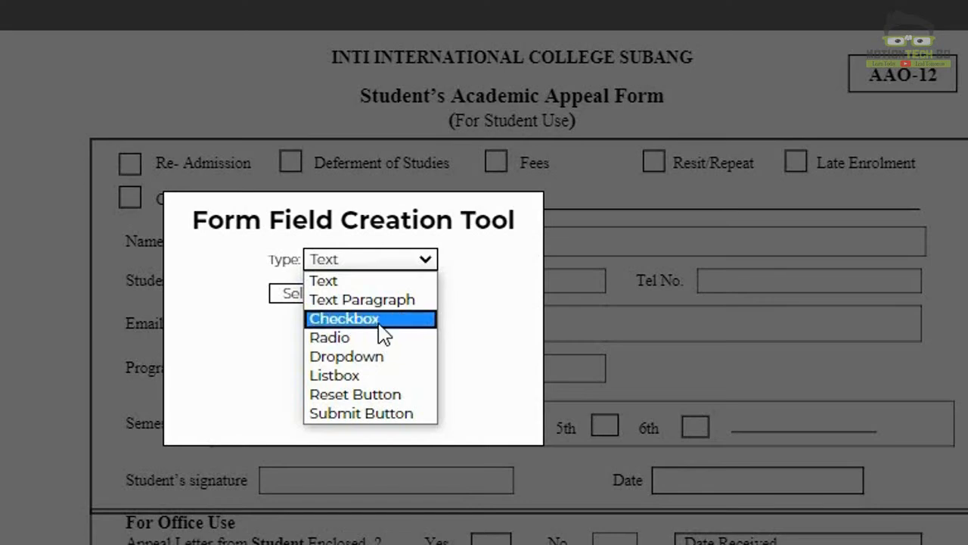
left_click(343, 284)
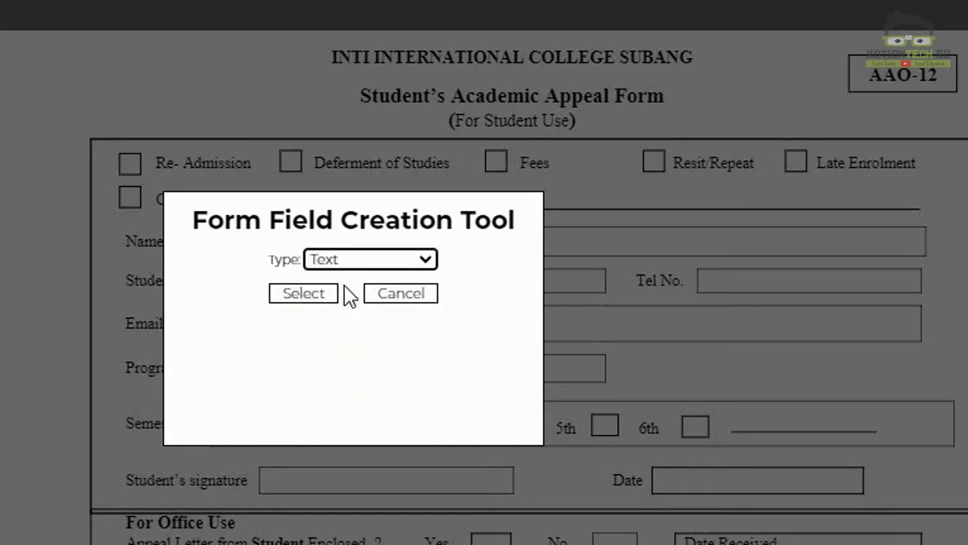
left_click(318, 296)
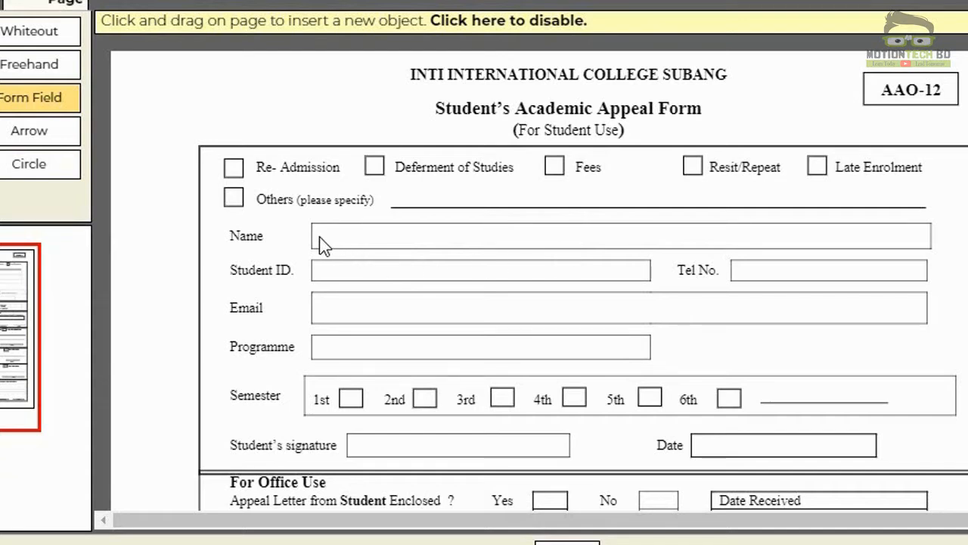
left_click_drag(314, 227, 933, 252)
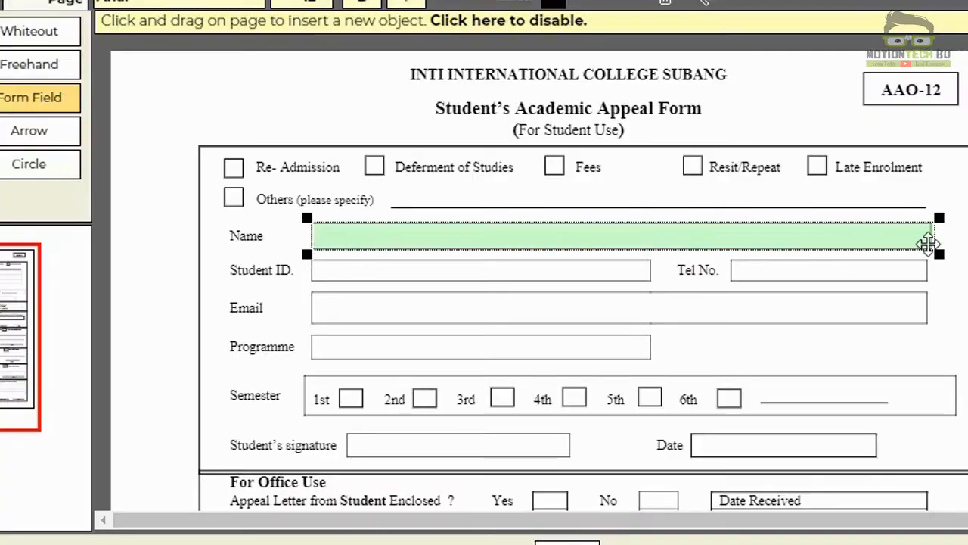
left_click_drag(938, 255, 932, 255)
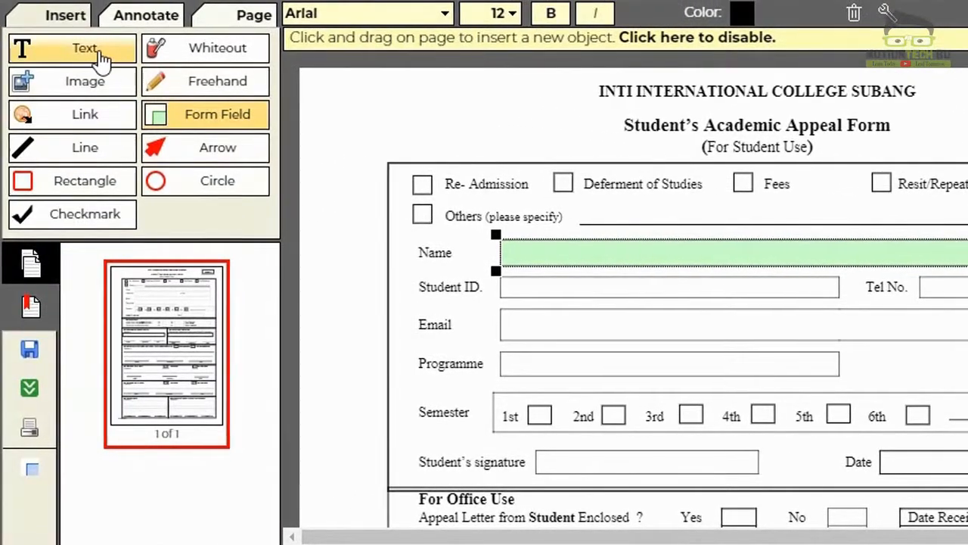
Step: Try a text entry in the Email box and check the font size options
left_click(0, 30)
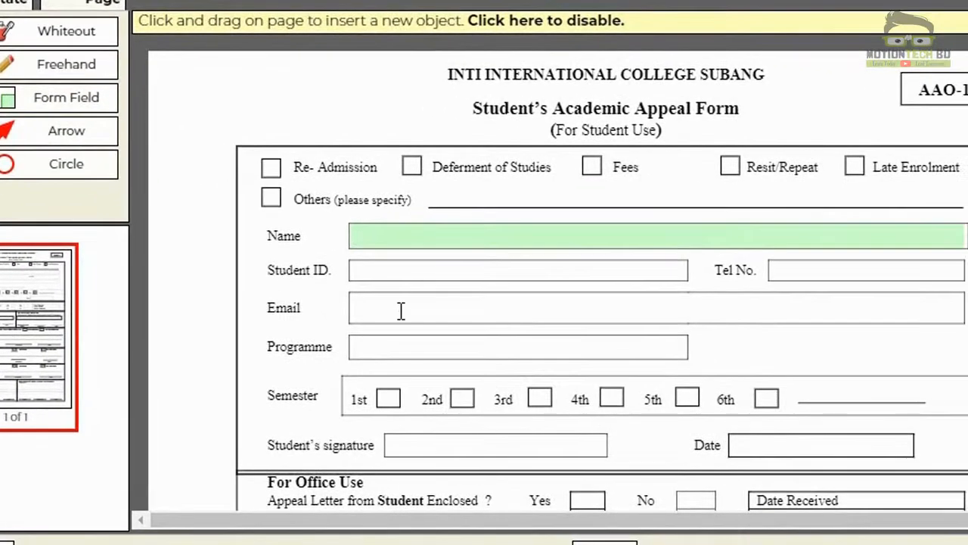
left_click(465, 317)
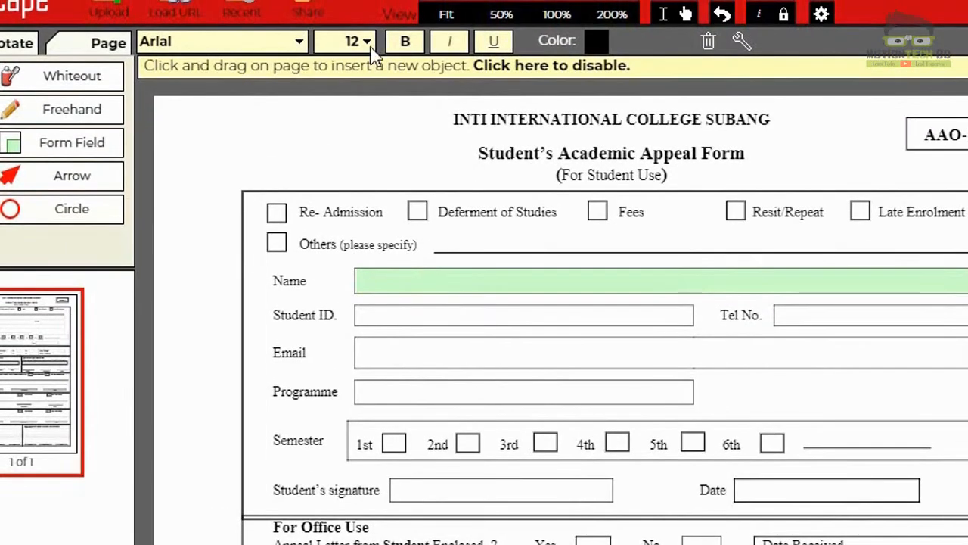
left_click(365, 43)
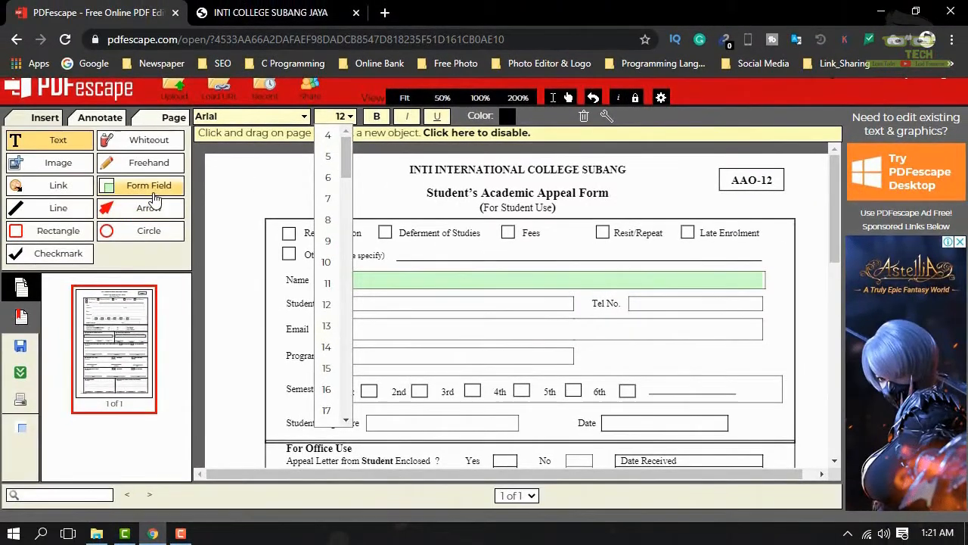
left_click(76, 150)
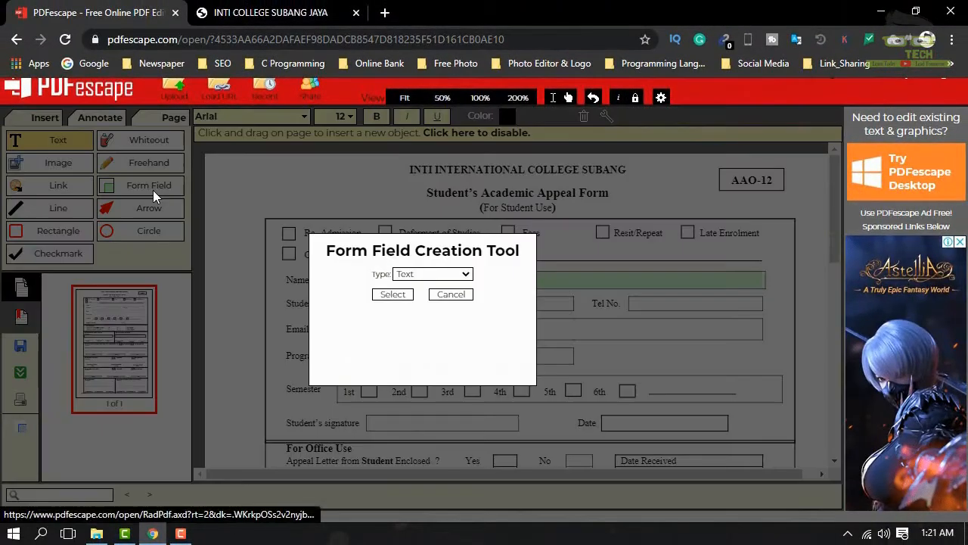
Step: Switch the field type to Checkbox and add a checkbox over Re-Admission, testing the tick
left_click(431, 273)
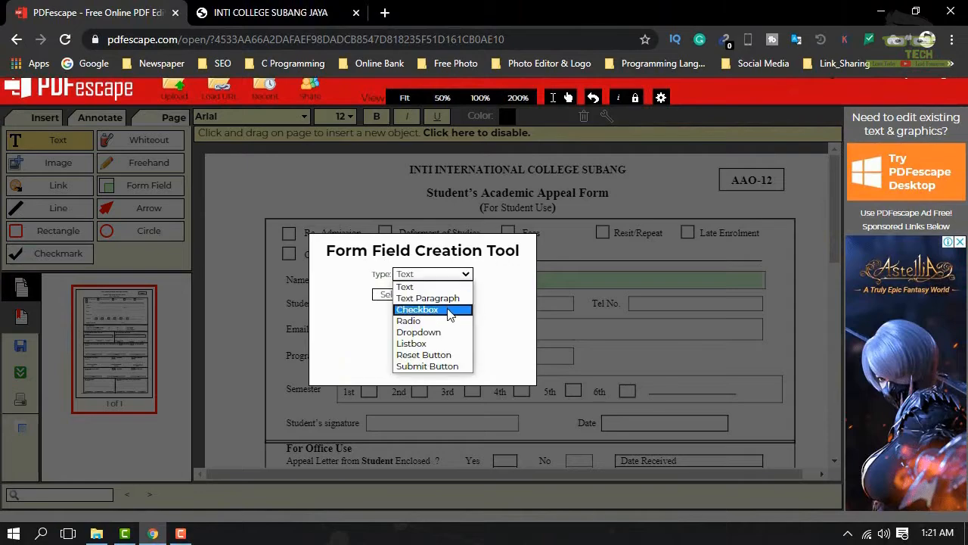
left_click(451, 311)
left_click(392, 294)
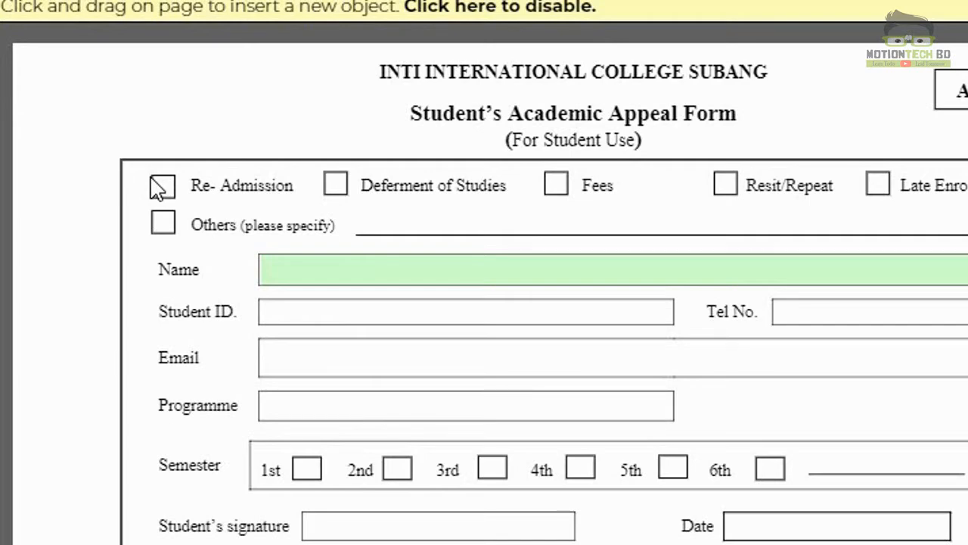
left_click(163, 188)
left_click(181, 202)
Step: Add checkboxes over Deferment of Studies, Fees, Resit/Repeat and Late Enrolment, resizing the last
left_click(334, 185)
left_click(556, 189)
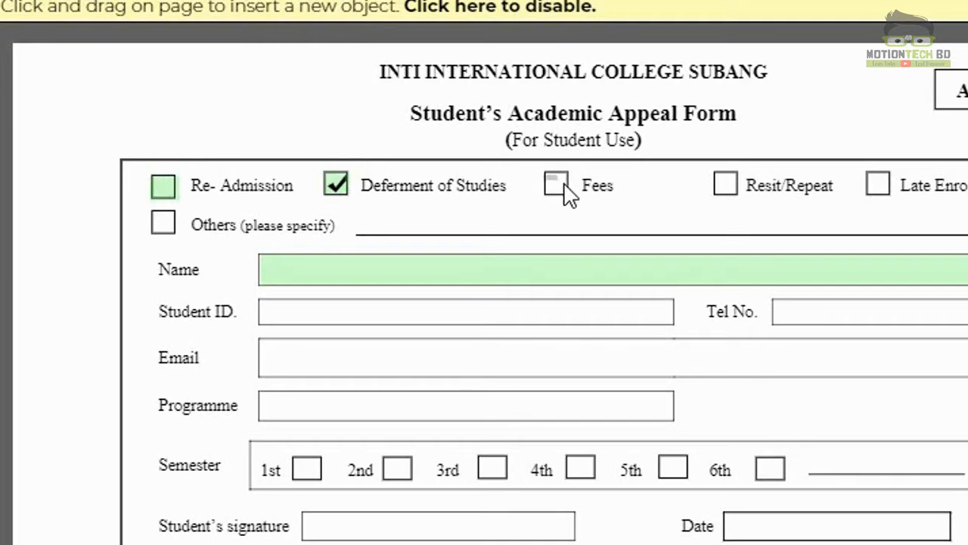
left_click(726, 186)
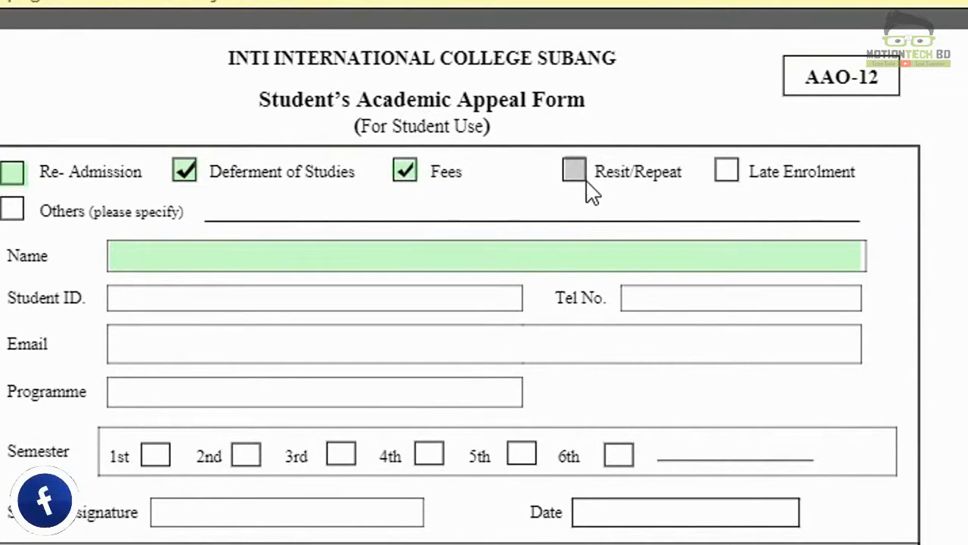
left_click(723, 176)
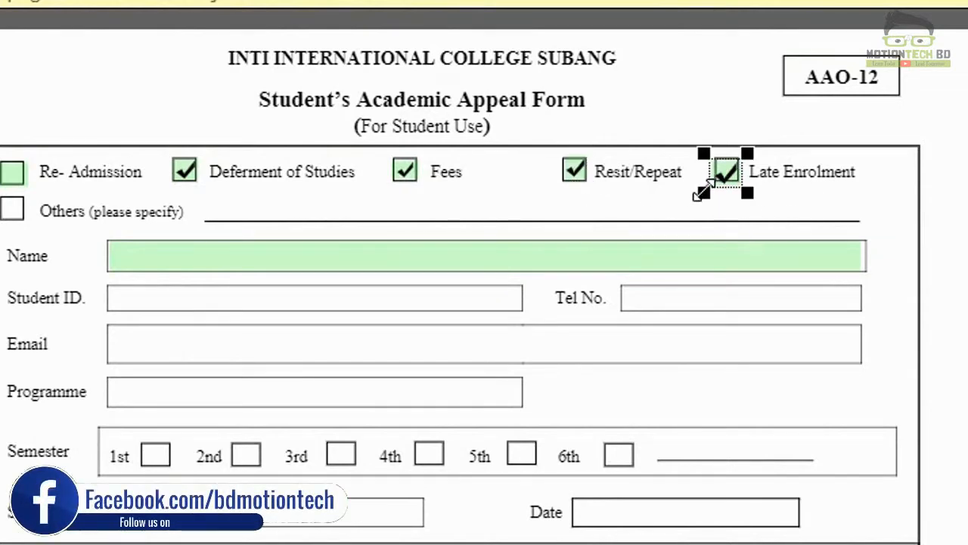
left_click_drag(701, 194, 705, 194)
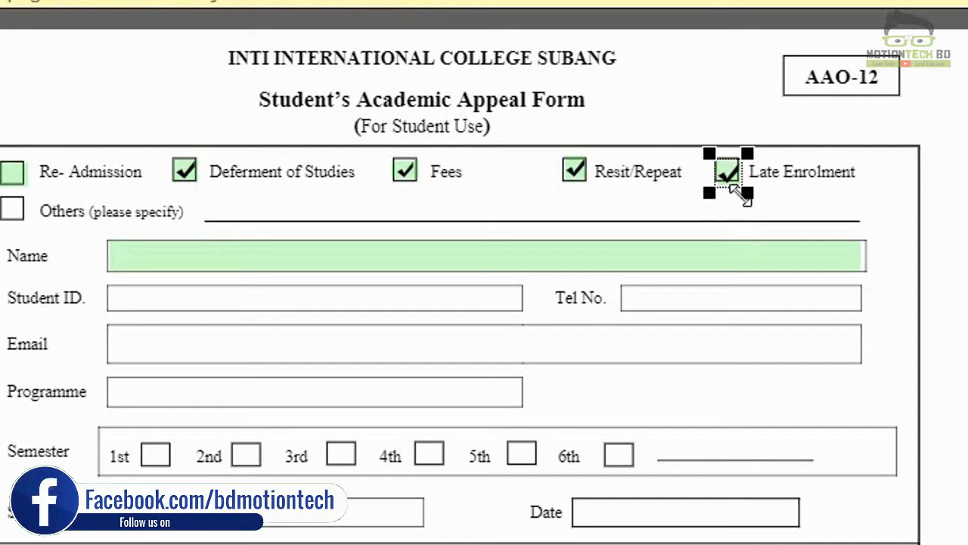
Step: Untick the Deferment, Fees, Resit/Repeat and Late Enrolment checkboxes, then draw a field over Student ID
left_click(184, 171)
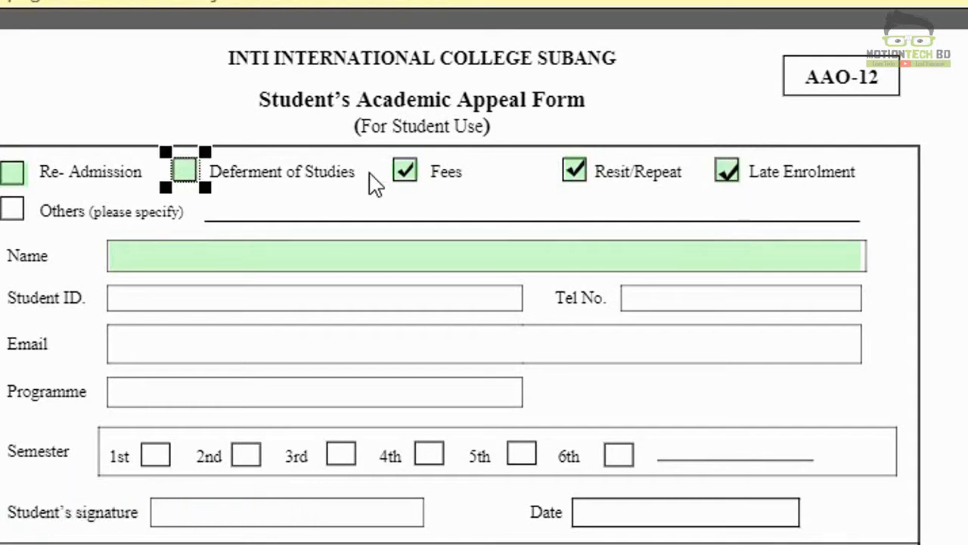
left_click(405, 171)
left_click(574, 171)
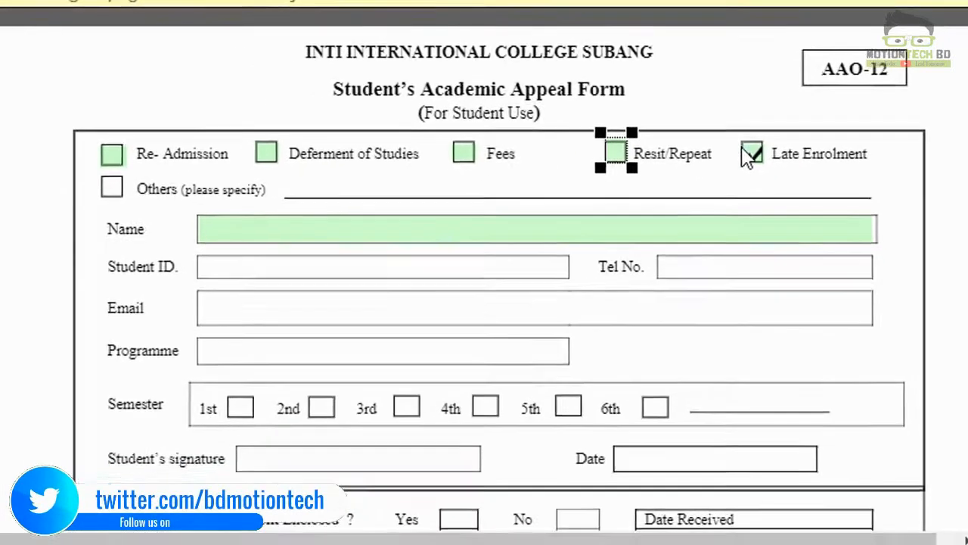
left_click(751, 154)
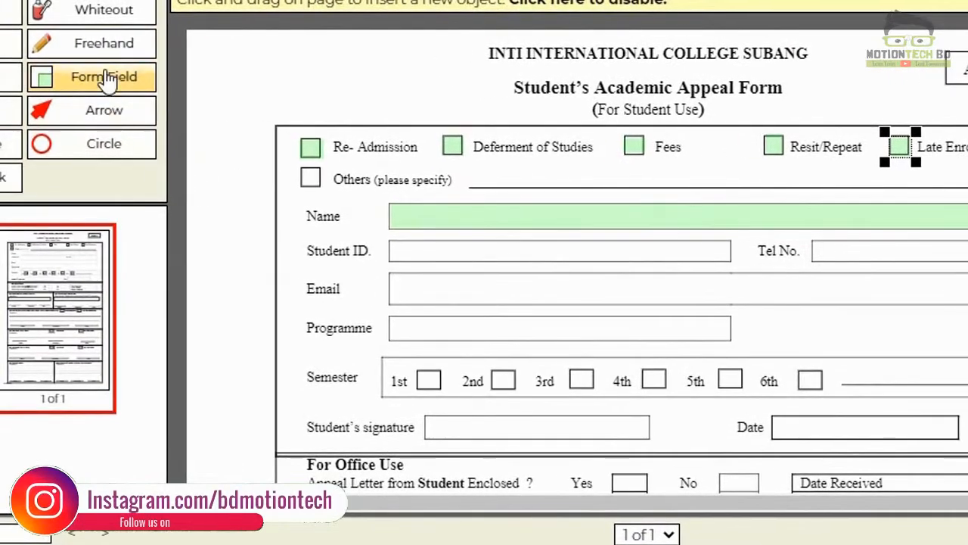
left_click_drag(388, 241, 732, 263)
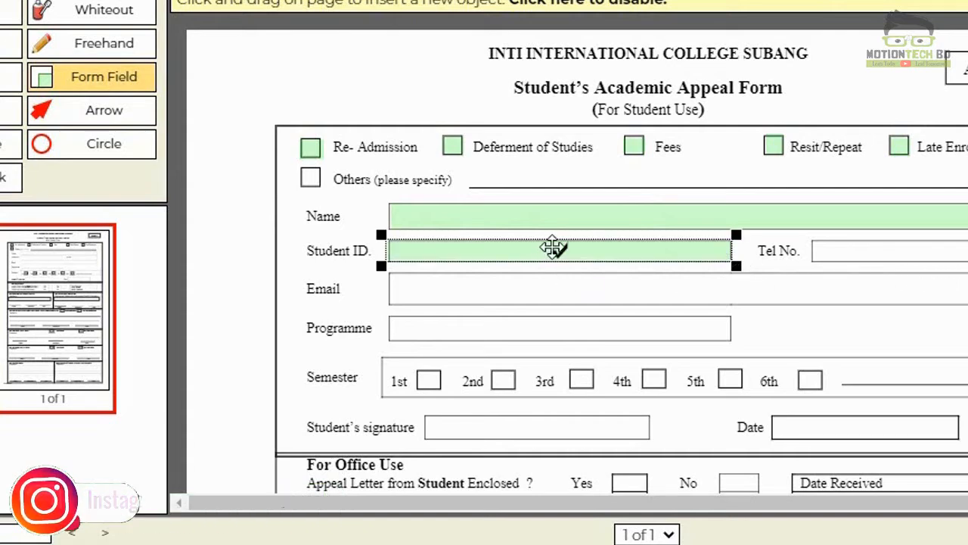
Step: Replace the mistaken Student ID field with a Text form field over the box
key("Delete")
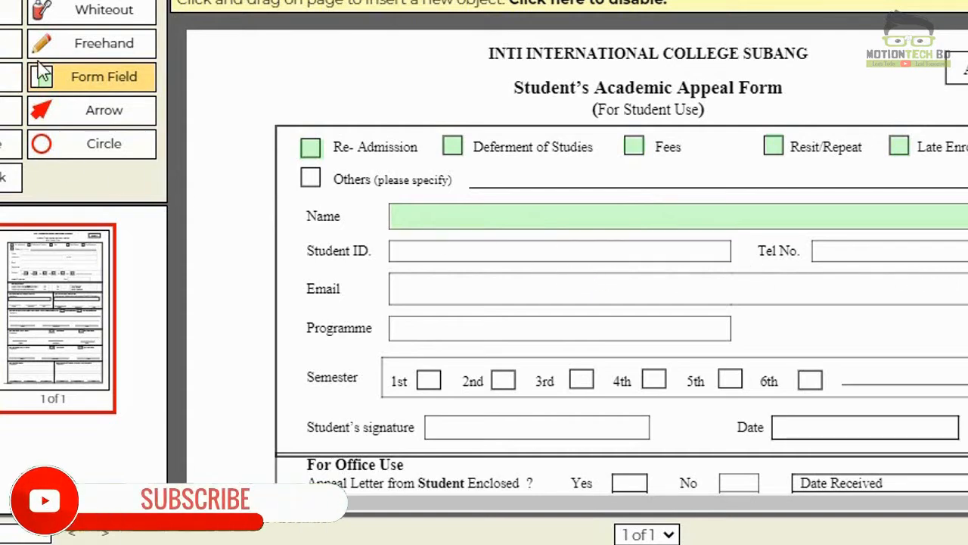
left_click(104, 87)
left_click(522, 209)
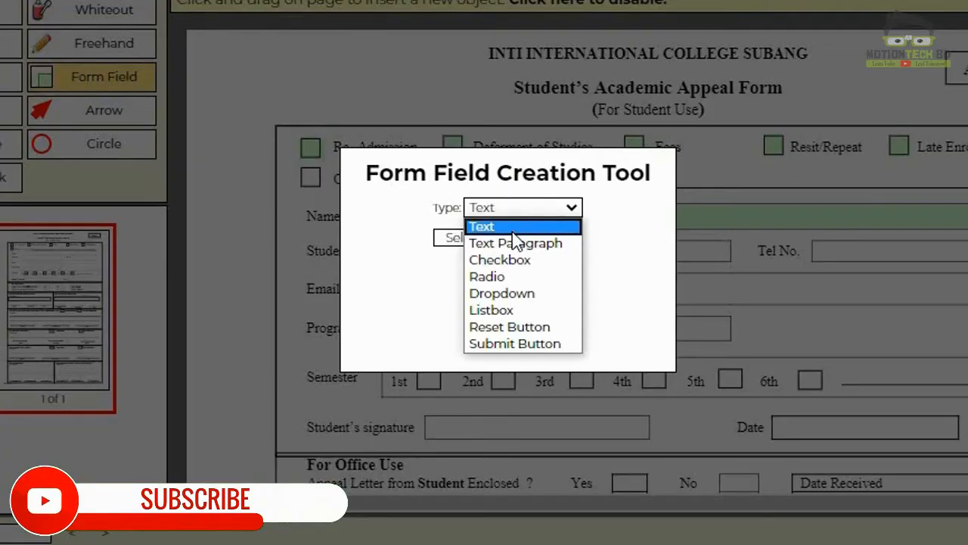
left_click(501, 227)
left_click(473, 239)
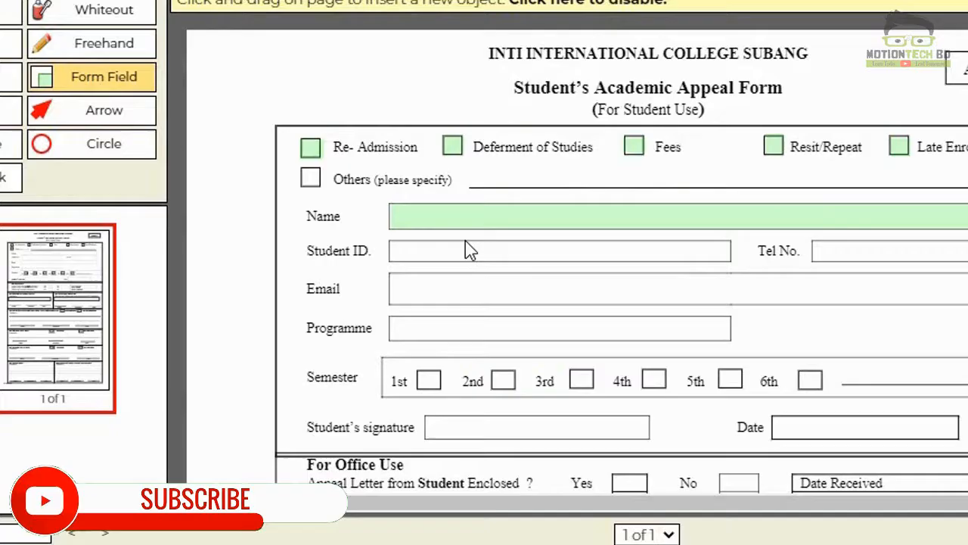
left_click_drag(391, 242, 729, 272)
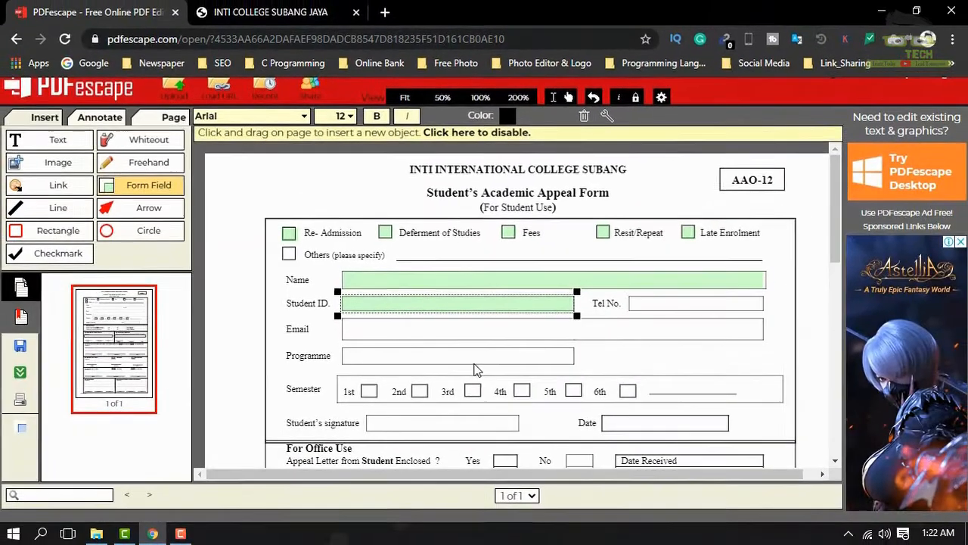
Step: Add a Programme text field, remove the stray Semester field, and widen Programme to fit
left_click_drag(446, 335, 432, 367)
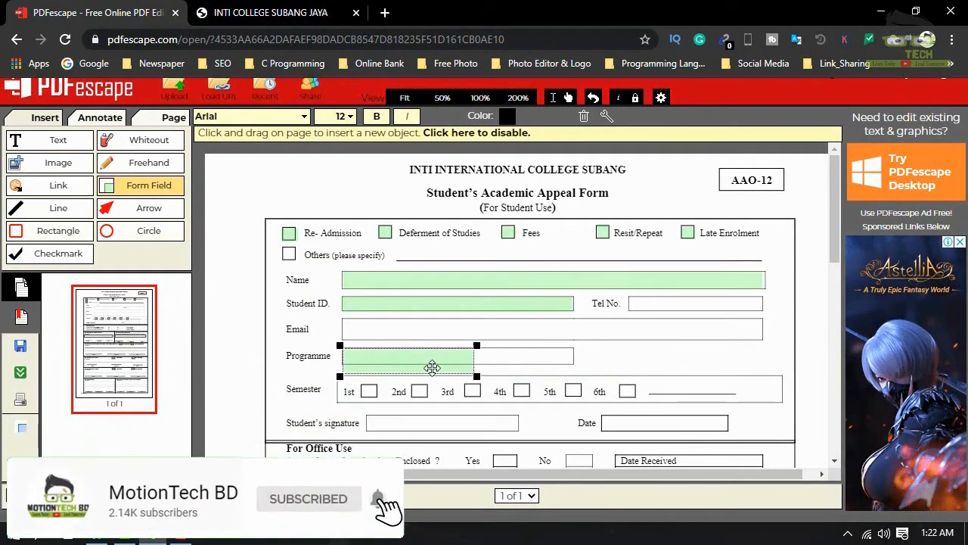
left_click(474, 382)
left_click(468, 371)
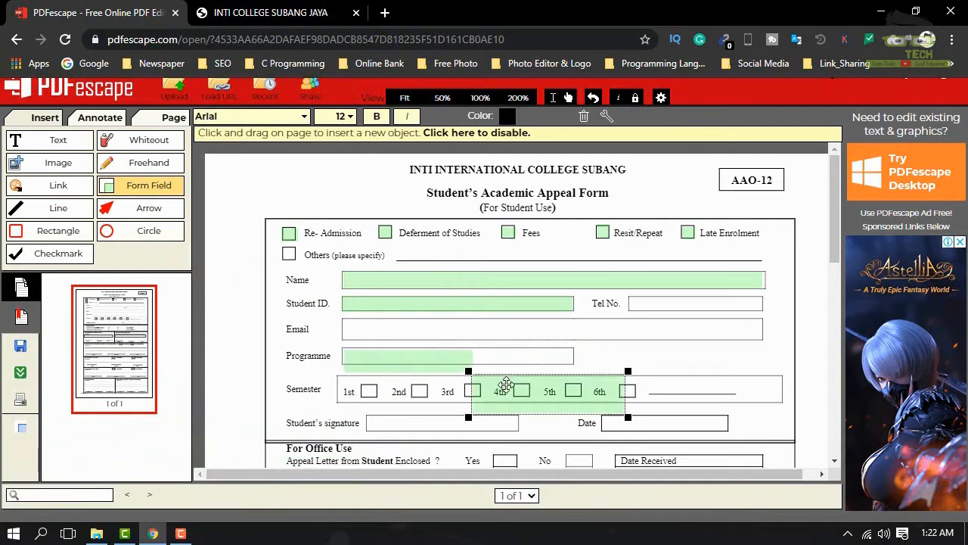
key("Delete")
left_click(426, 361)
left_click_drag(471, 371, 572, 364)
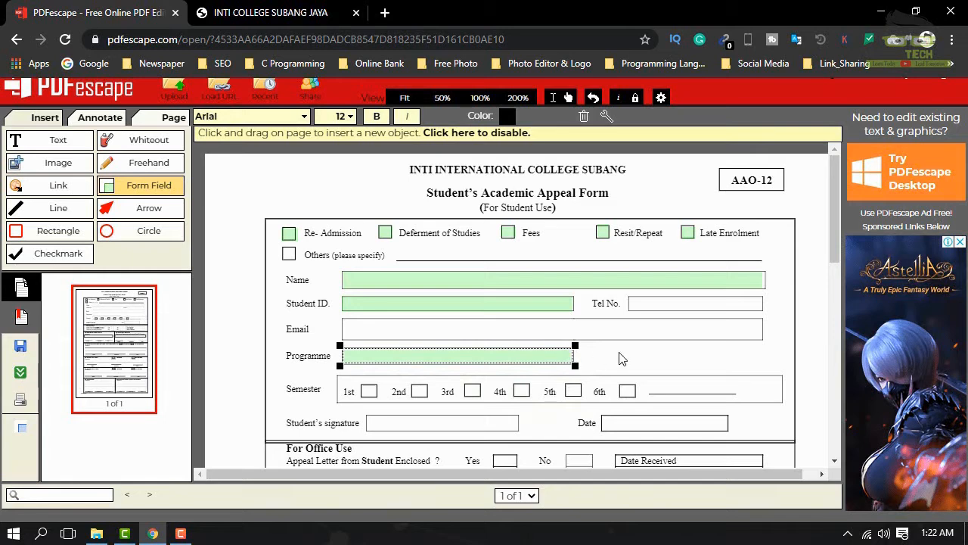
Step: Add text fields over the Tel No. and Student's signature boxes
left_click(638, 308)
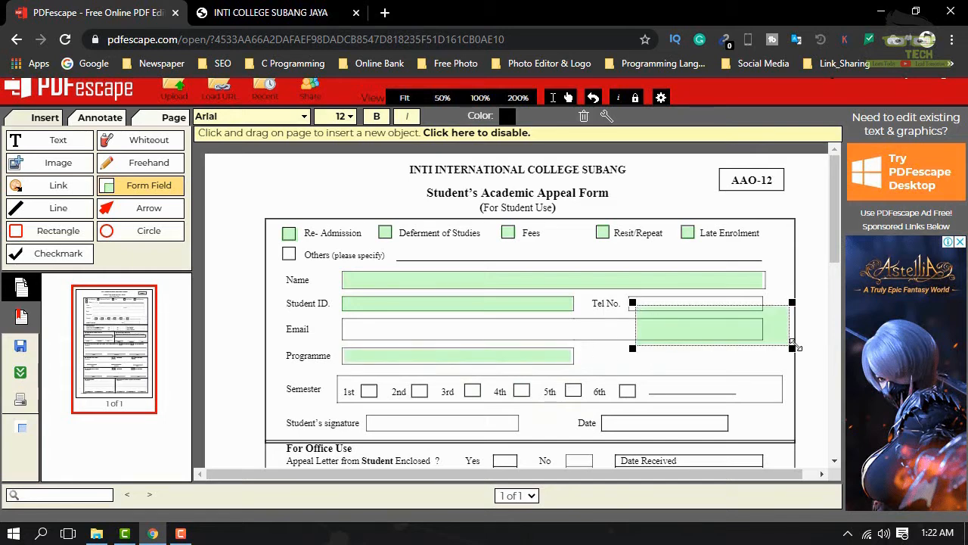
left_click_drag(791, 347, 765, 317)
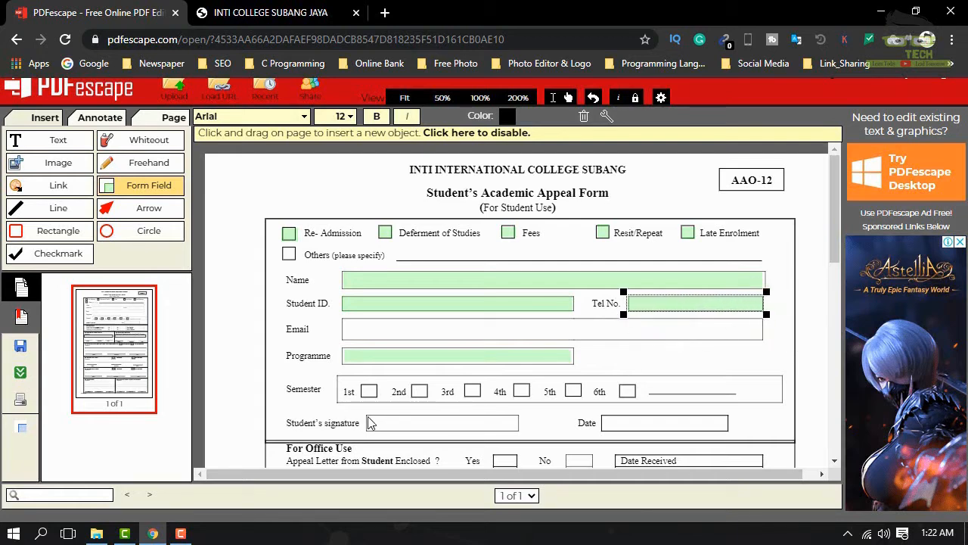
mouse_move(369, 418)
left_mouse_down()
mouse_move(415, 431)
mouse_move(526, 436)
left_mouse_up()
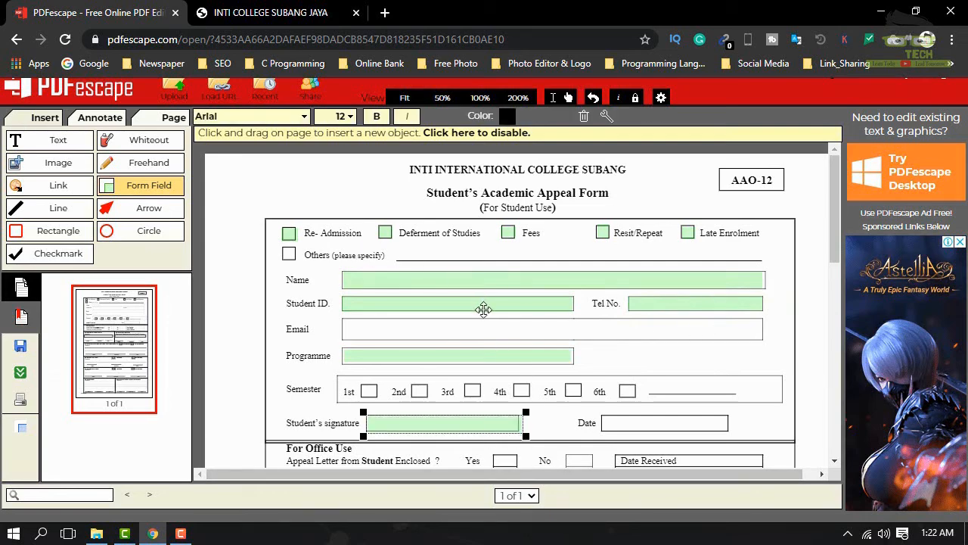
Step: Draw a text field over the Date box next to the Student's signature
scroll(498, 329, "down", 5)
scroll(510, 335, "up", 4)
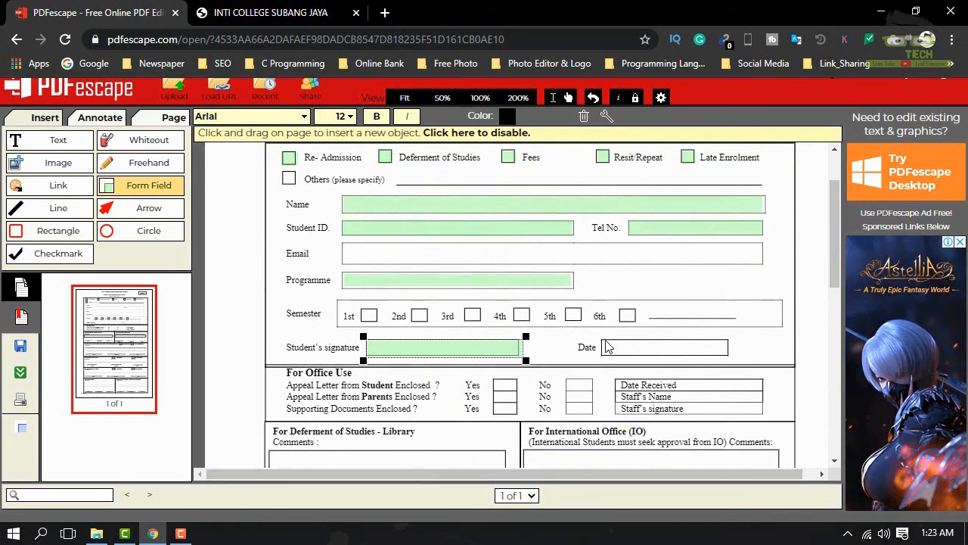
left_click_drag(601, 340, 733, 361)
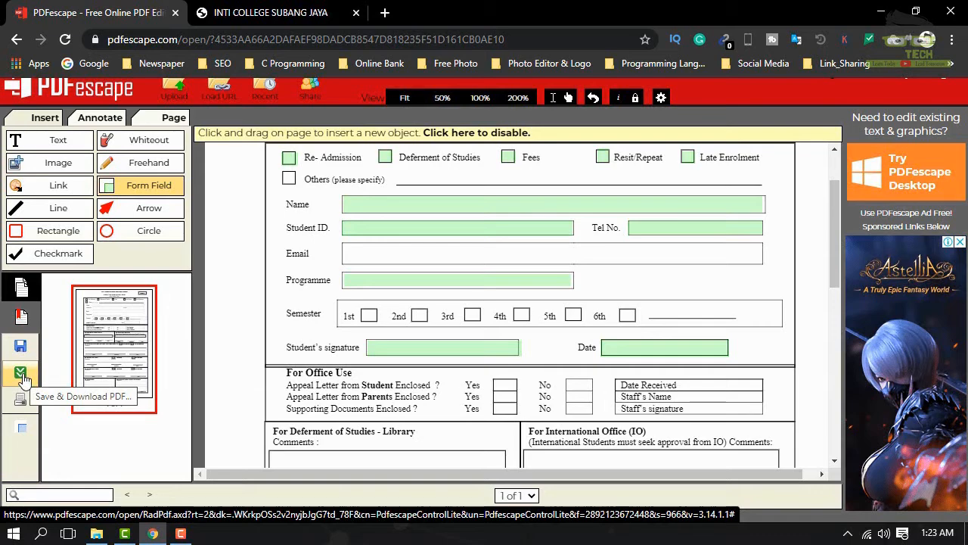
Step: Save and download the fillable form as Editable PDF
left_click(22, 375)
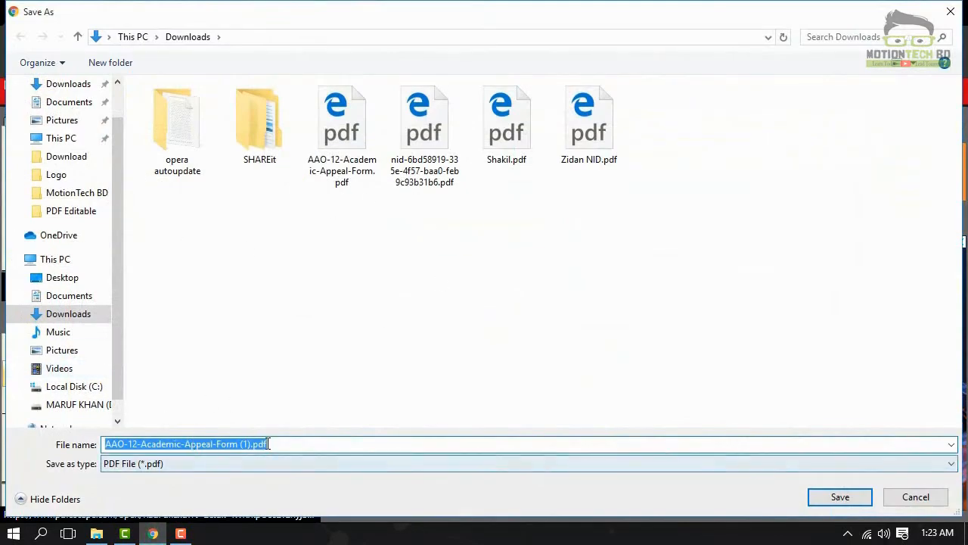
type("Editable PDF")
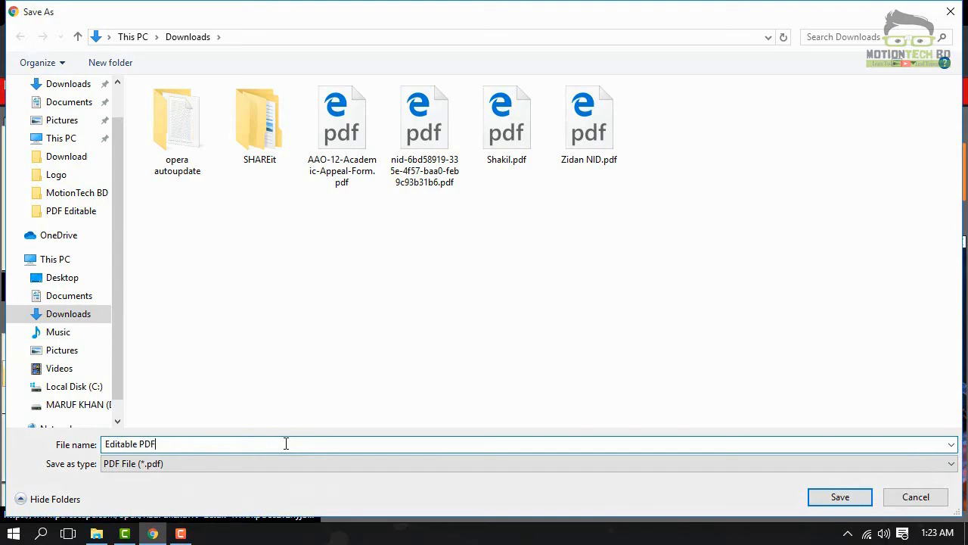
key("Return")
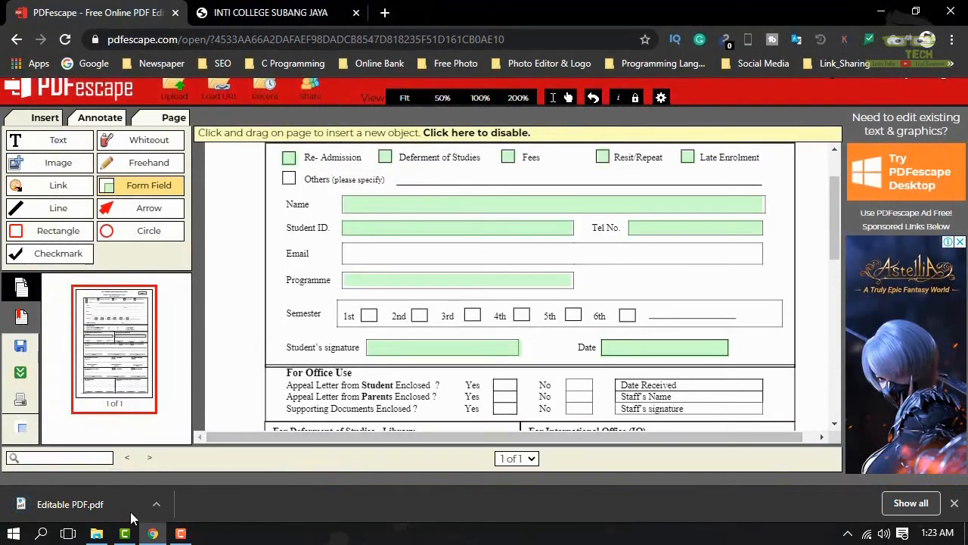
Step: Show Editable PDF.pdf in the Downloads folder and open it in Google Chrome
left_click(157, 505)
left_click(197, 452)
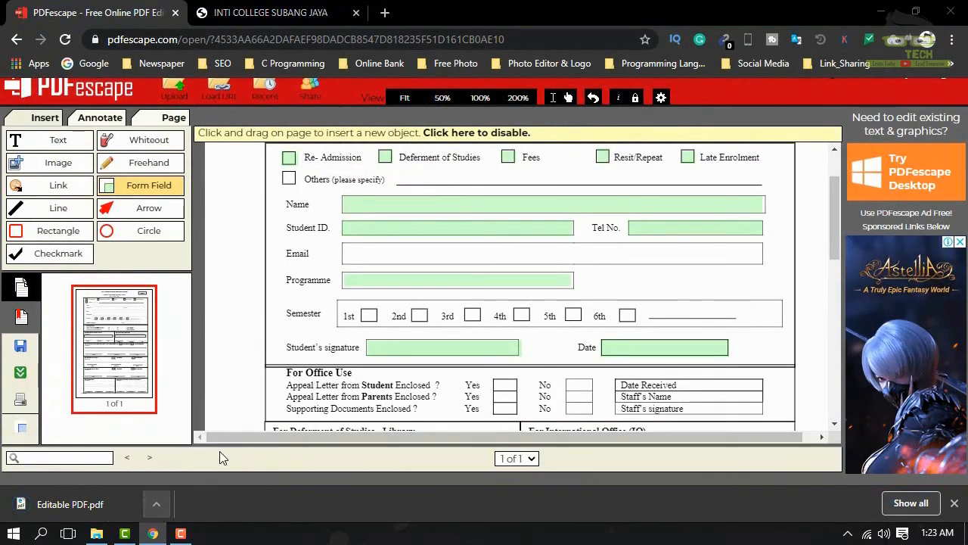
right_click(471, 325)
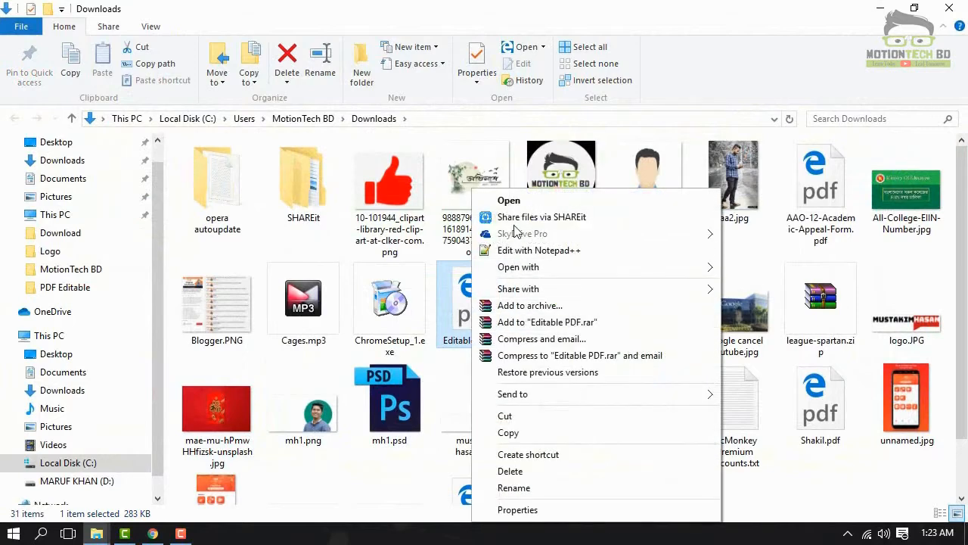
mouse_move(528, 264)
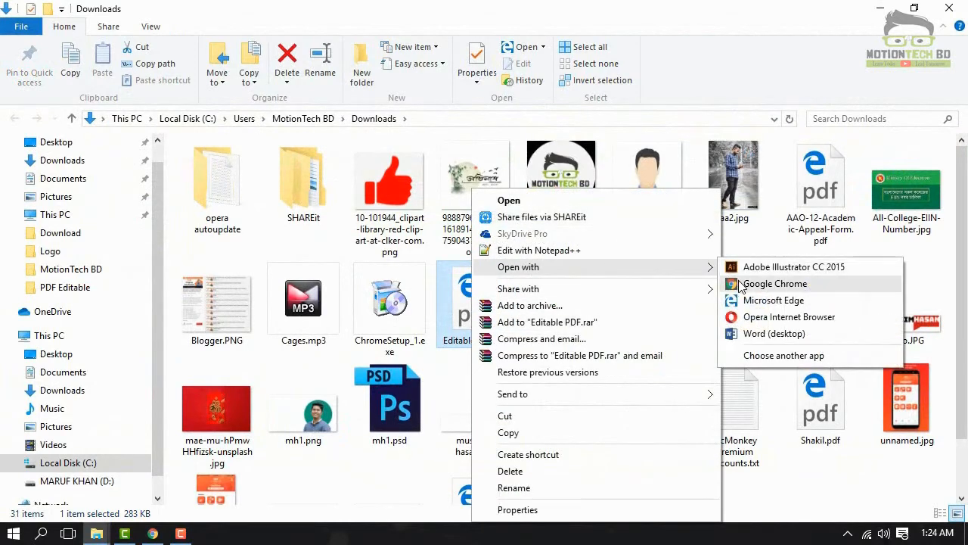
left_click(789, 281)
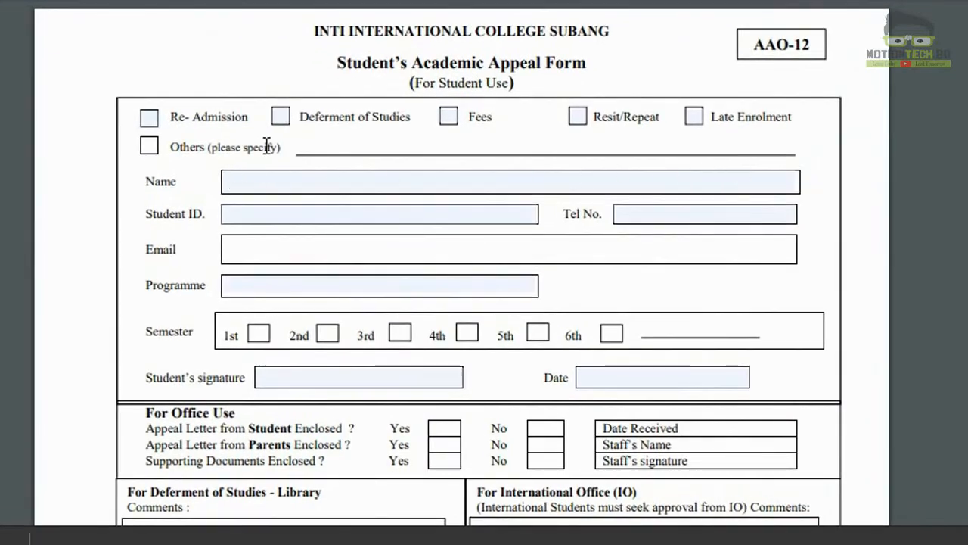
Step: Test the Re-Admission, Deferment of Studies and Fees checkboxes, leaving them all unticked
left_click(148, 126)
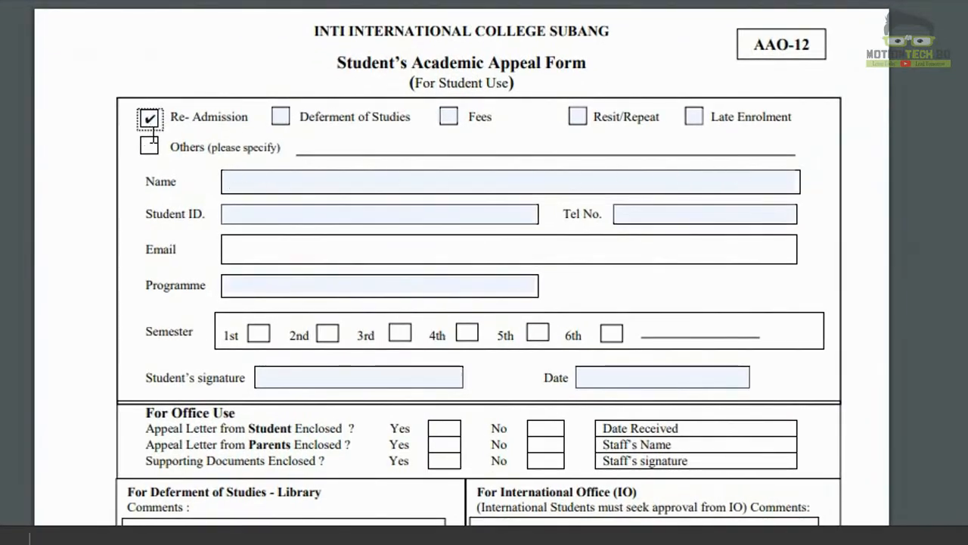
left_click(278, 121)
left_click(452, 122)
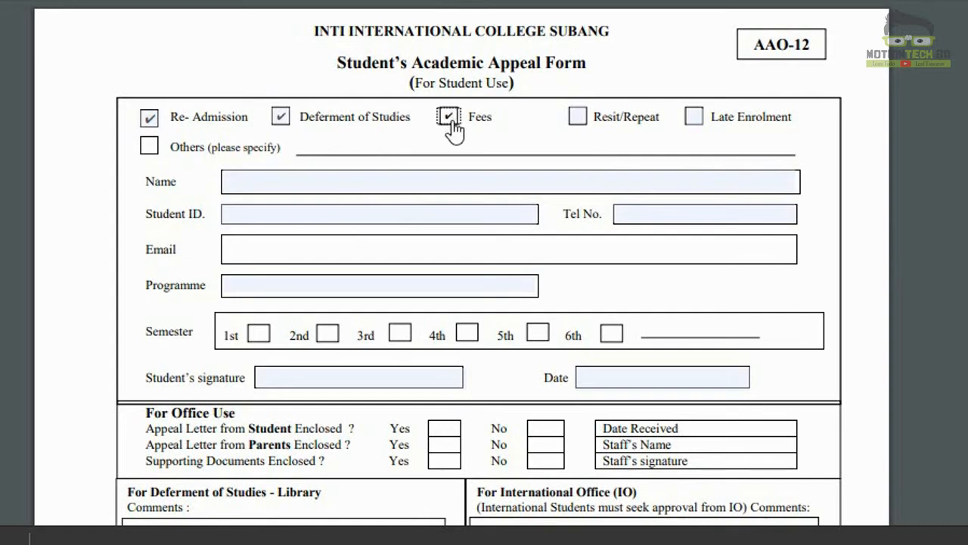
left_click(452, 123)
left_click(279, 119)
left_click(149, 121)
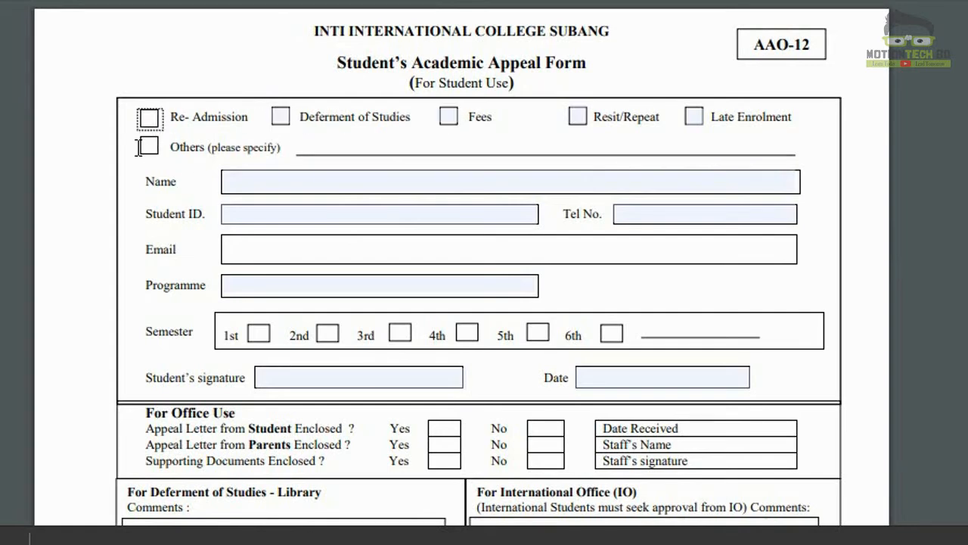
left_click(148, 145)
double_click(149, 145)
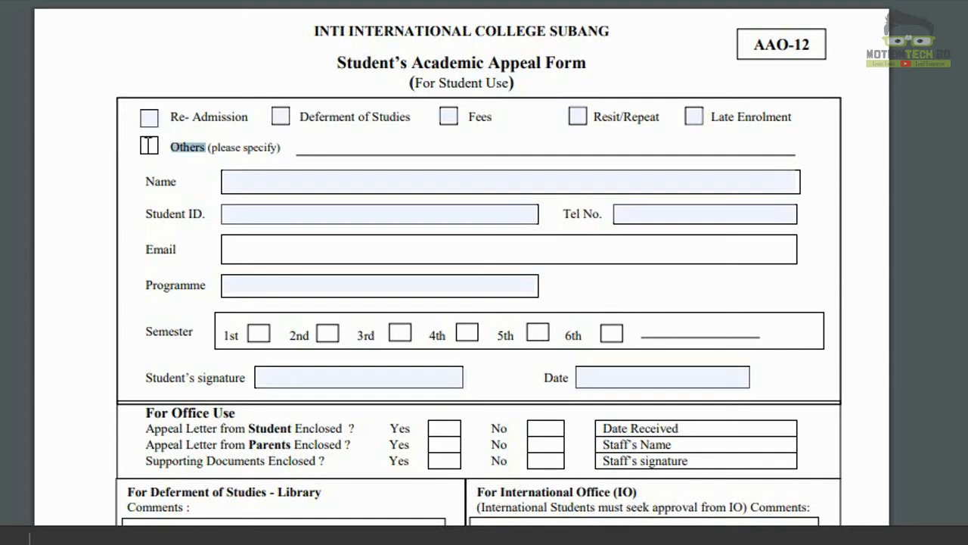
left_click(148, 146)
Step: Enter the student's name and the Student ID, then bring up printing for the form
left_click(226, 189)
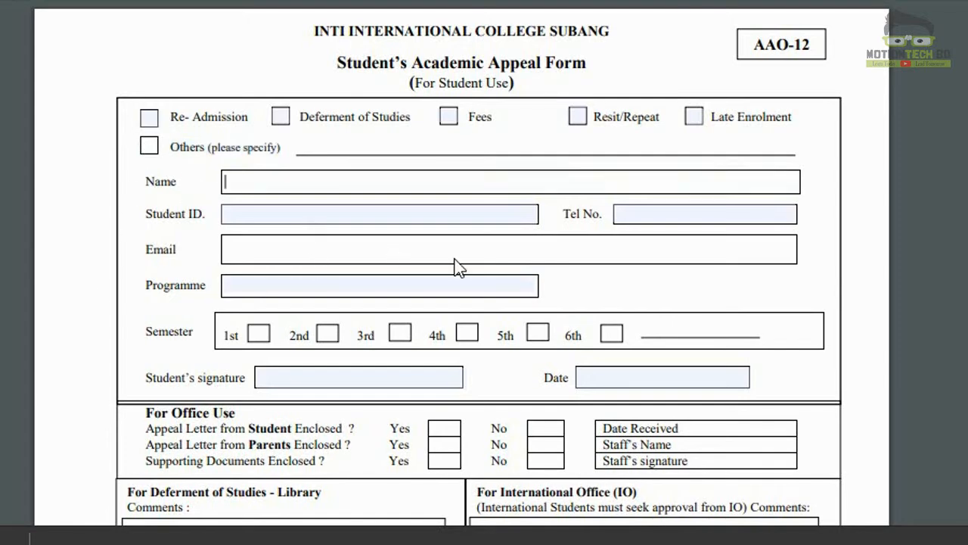
left_click(419, 216)
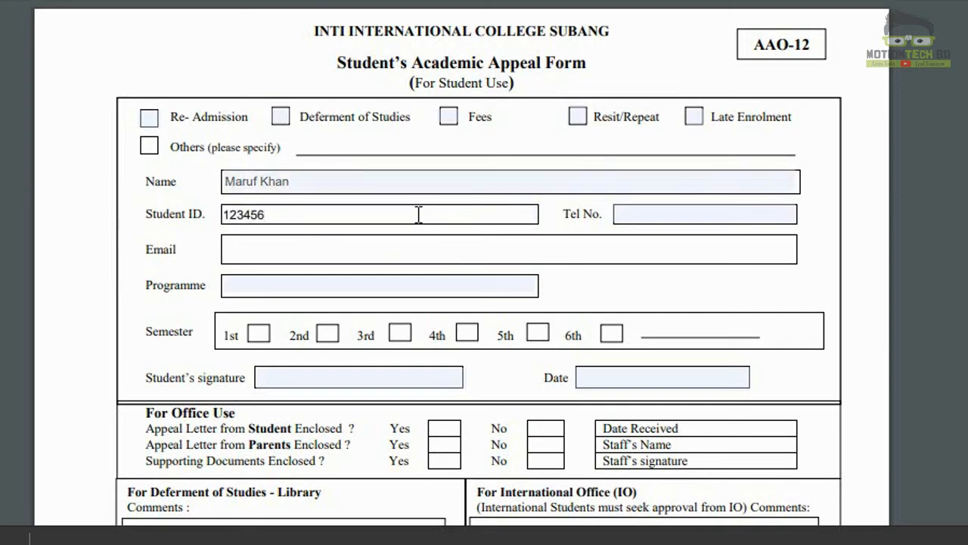
left_click(508, 200)
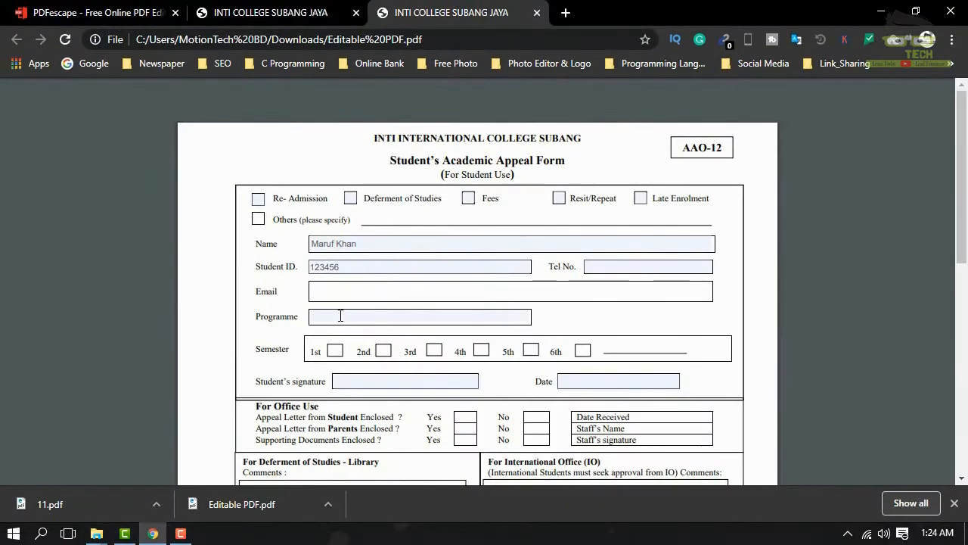
key("ctrl+p")
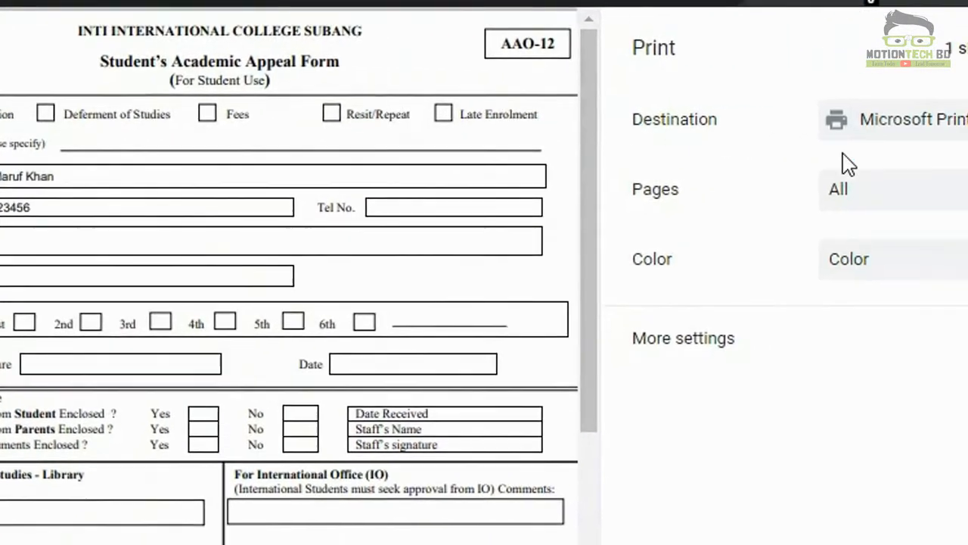
Step: Print all pages to the Save as PDF destination and save the file as 'Done'
left_click(917, 184)
left_click(918, 185)
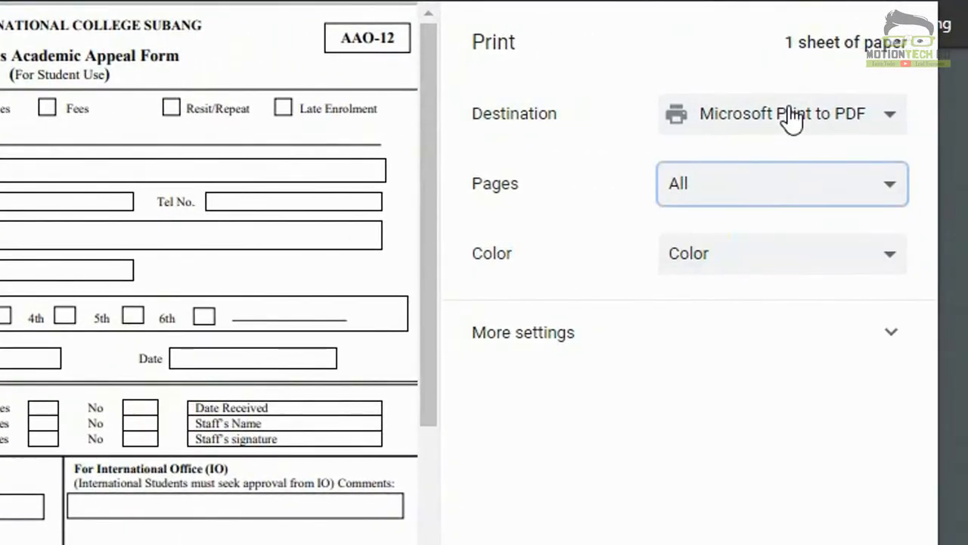
left_click(790, 115)
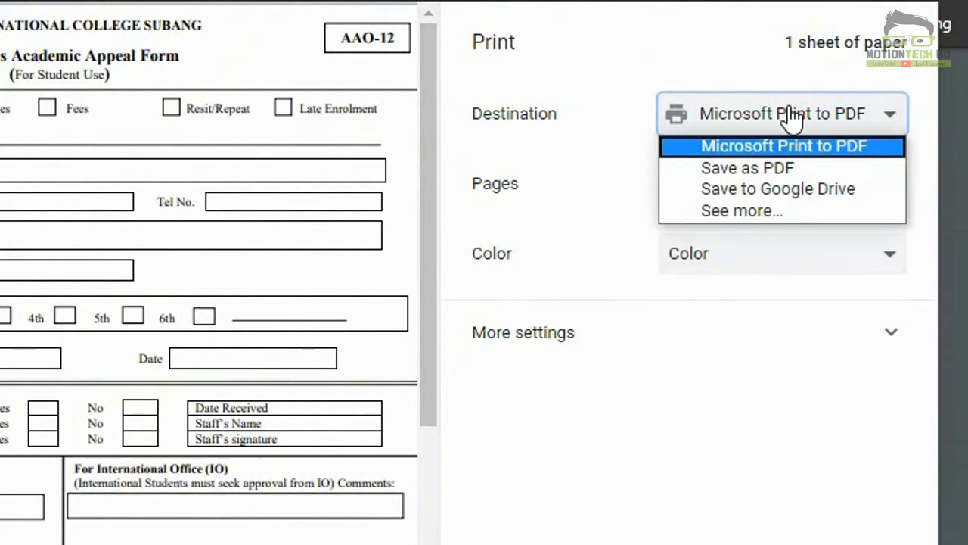
left_click(785, 165)
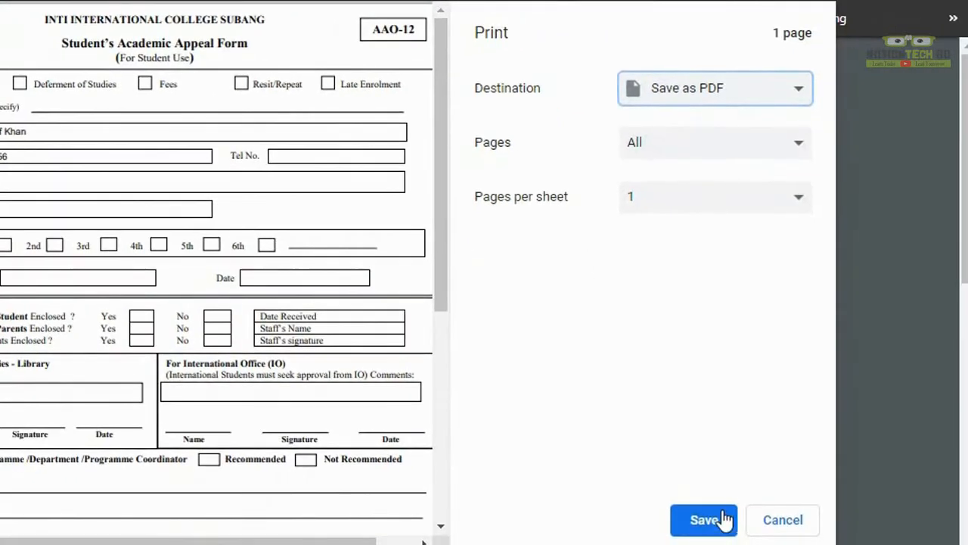
left_click(724, 519)
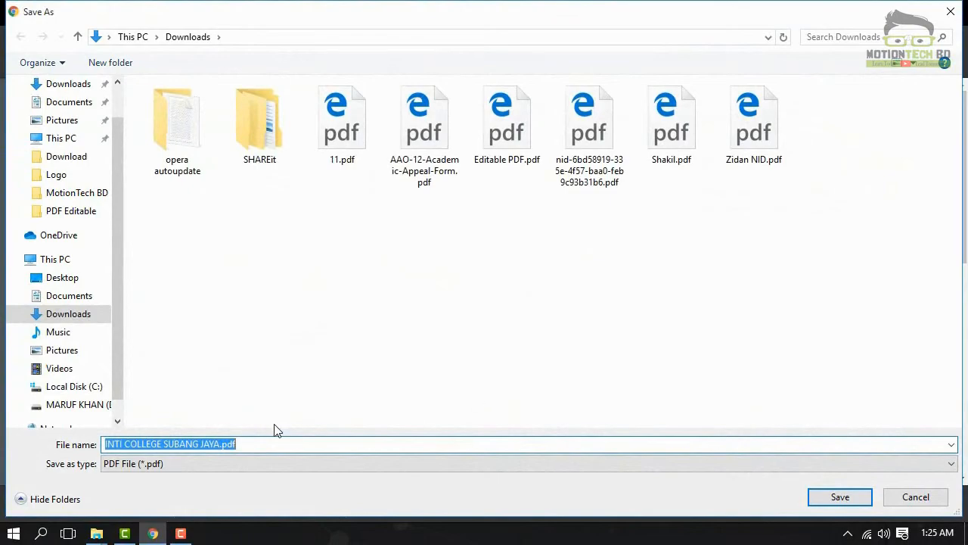
type("Do")
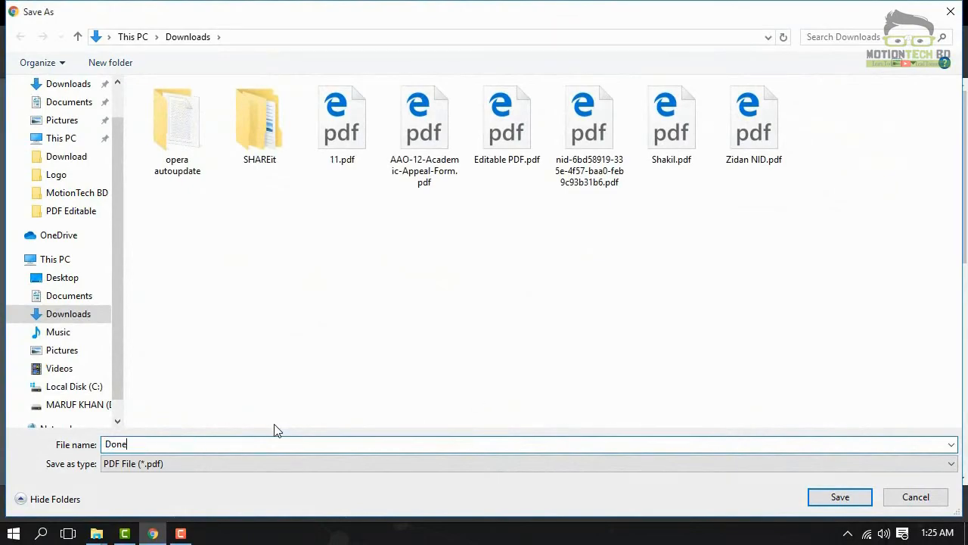
type("ne")
key("Return")
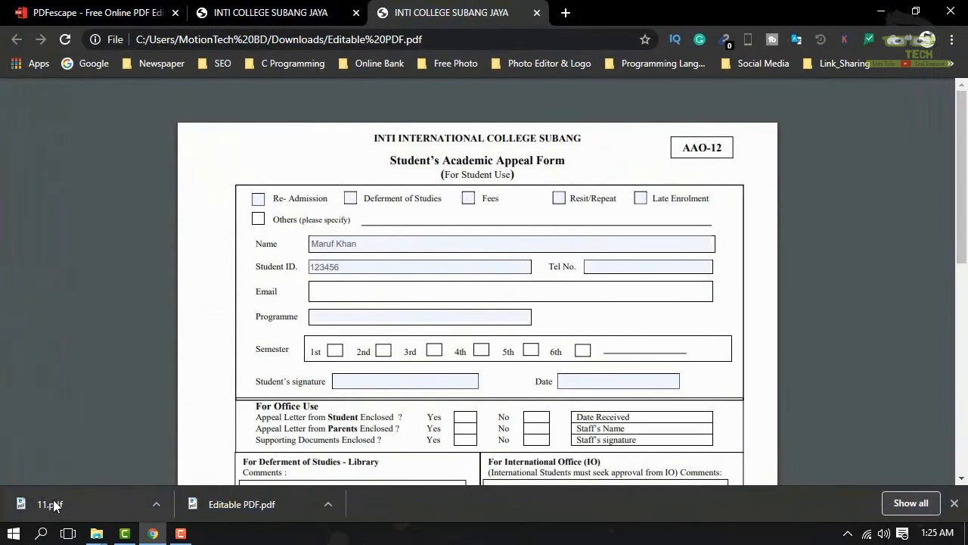
Step: Open Done.pdf from Downloads in Microsoft Edge and check the Name and Student ID entries
left_click(954, 503)
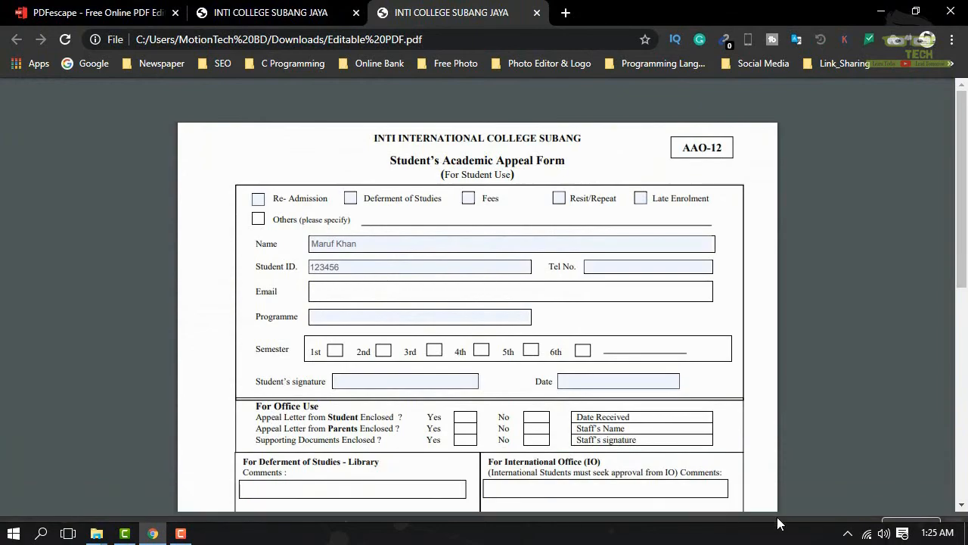
mouse_move(96, 533)
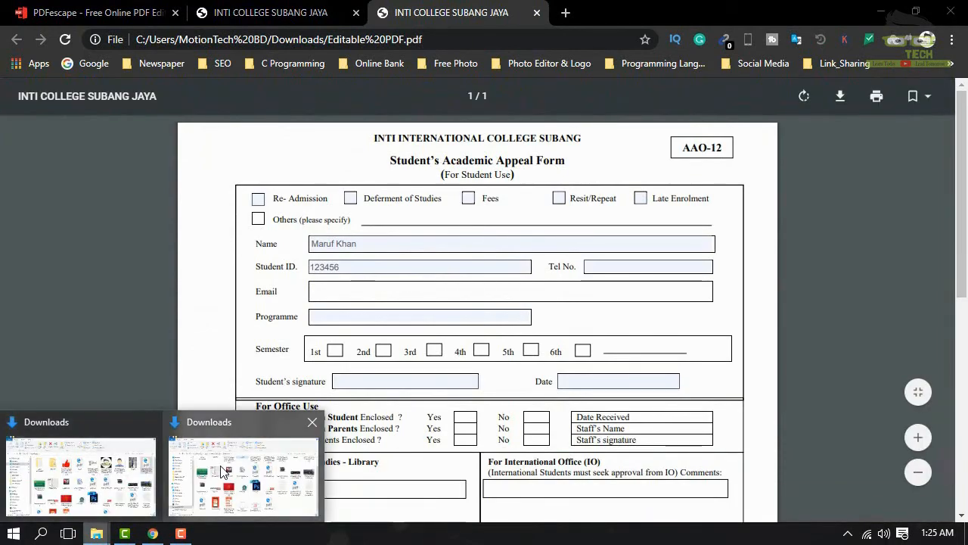
left_click(242, 473)
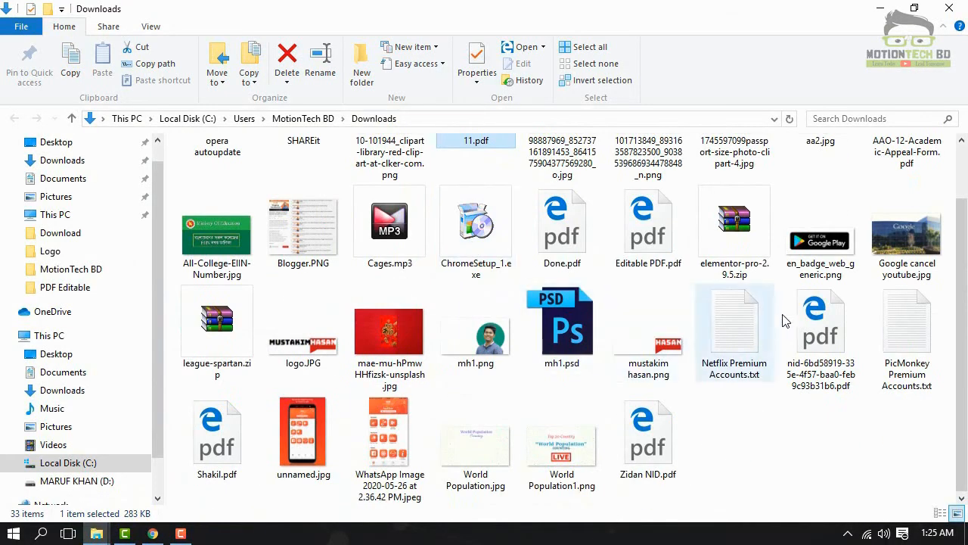
double_click(559, 226)
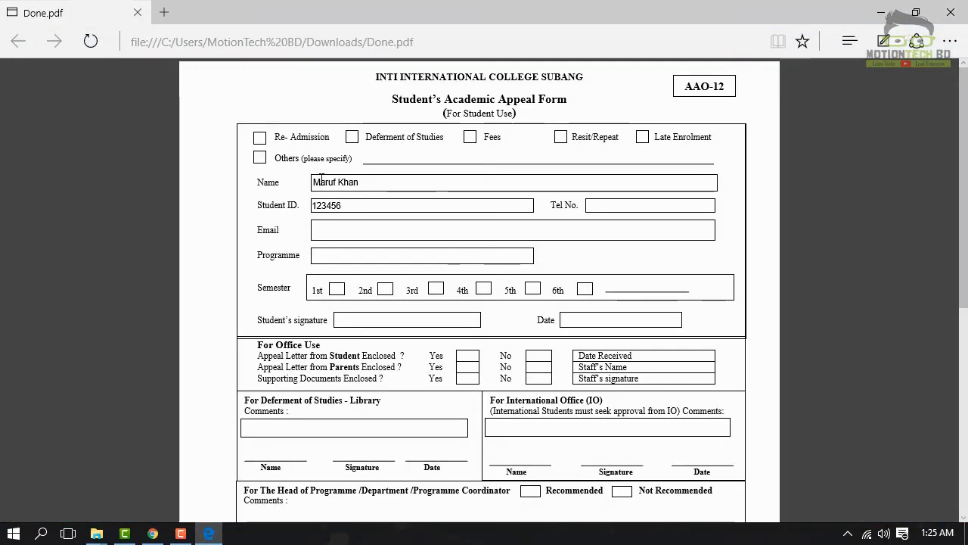
left_click_drag(370, 189, 364, 202)
left_click(354, 215)
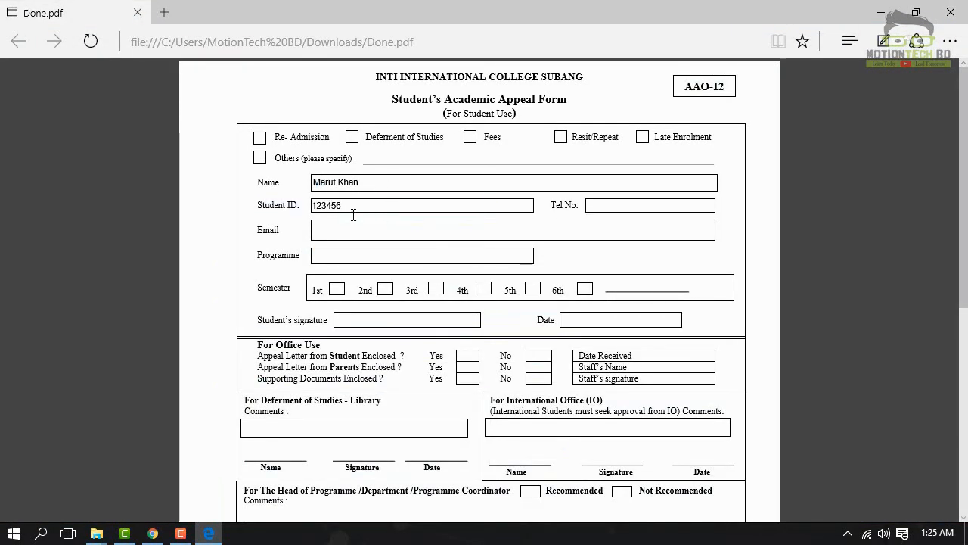